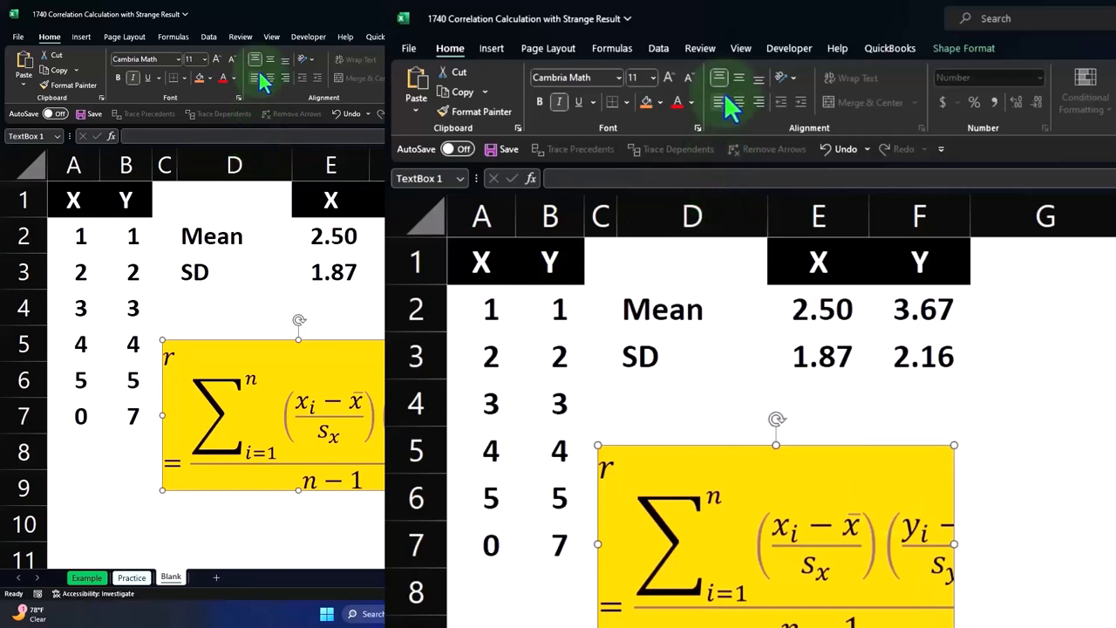
Step: Decrease the equation text box font twice so the formula fits on one line, then deselect it
{"action": "left_click", "coordinate": [232, 59]}
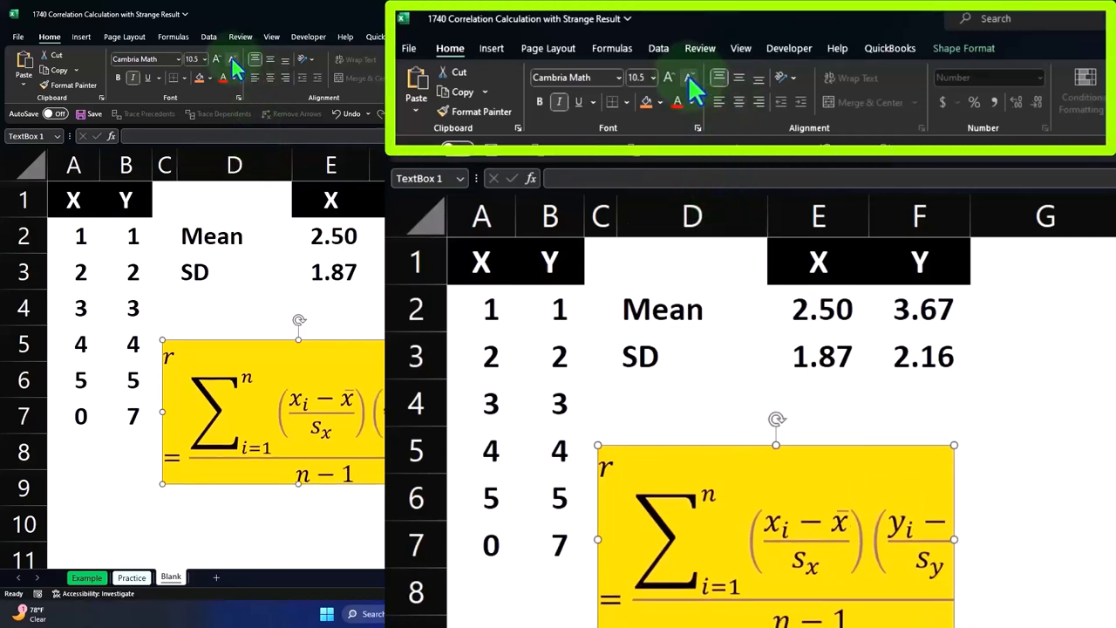
{"action": "left_click", "coordinate": [232, 58]}
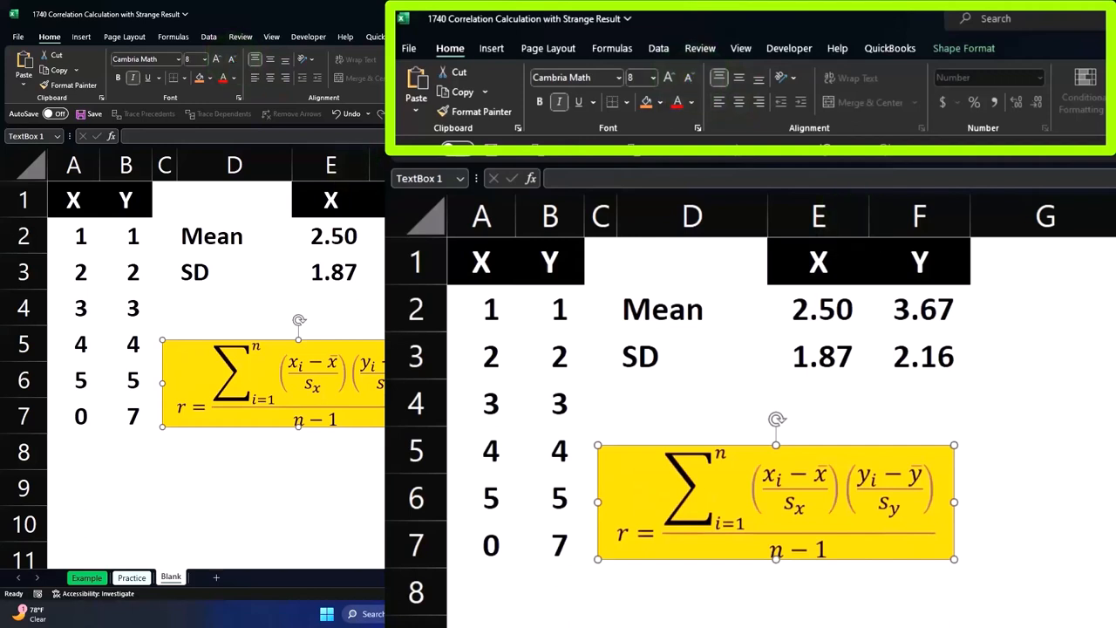
{"action": "key", "text": "Escape"}
Step: Narrow column G into a thin spacer and clear the stray entry in H1
{"action": "left_click", "coordinate": [1094, 356]}
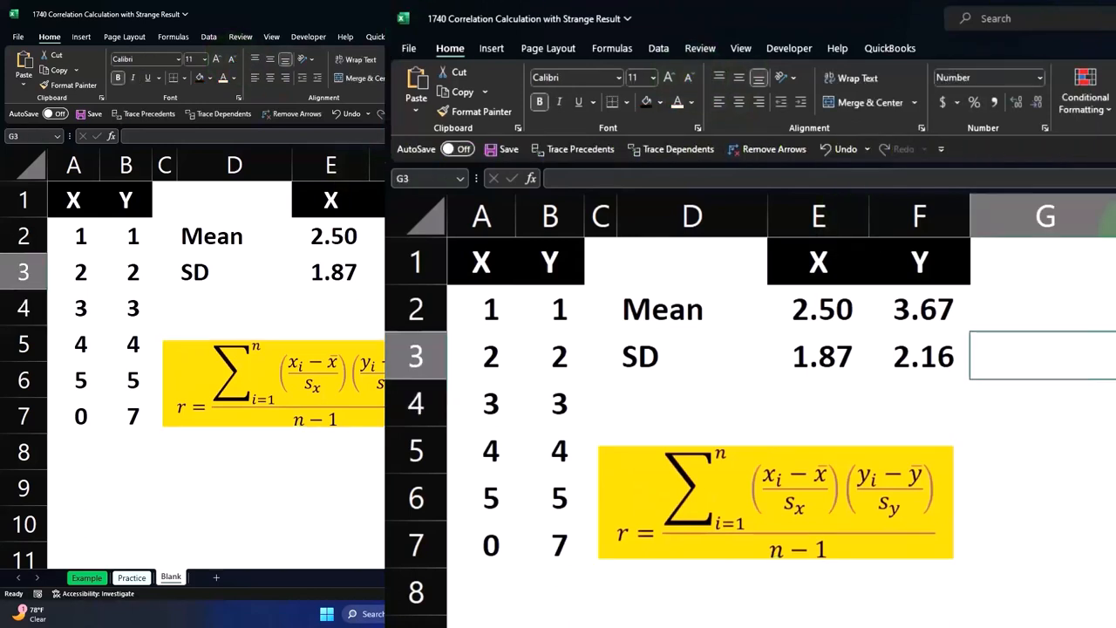
{"action": "left_click_drag", "start_coordinate": [1064, 212], "coordinate": [994, 213]}
{"action": "left_click", "coordinate": [1054, 249]}
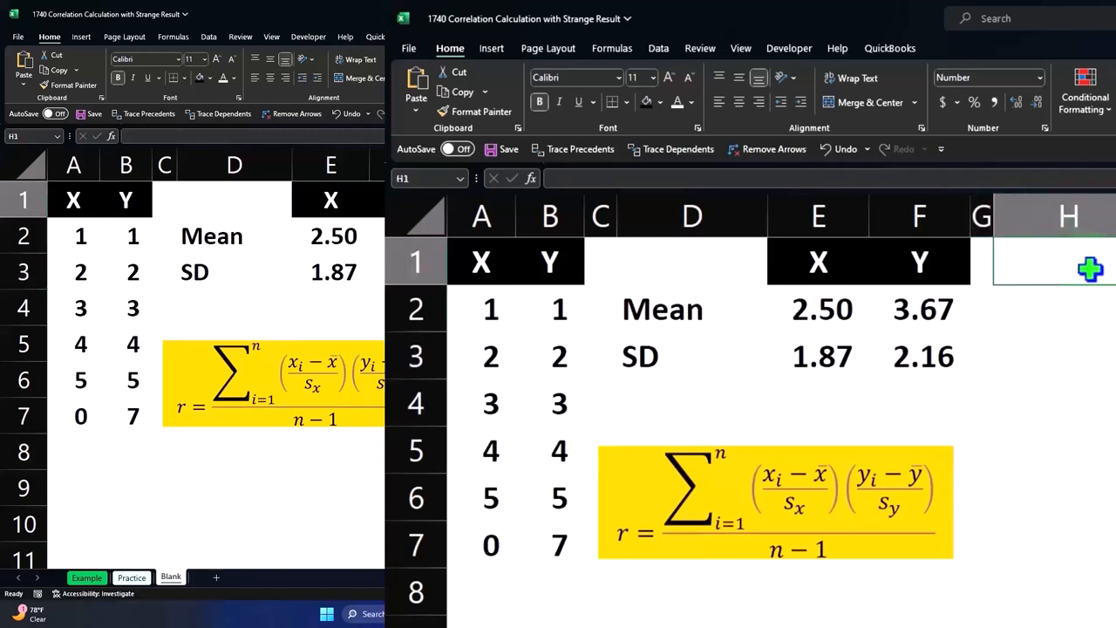
{"action": "type", "text": "X"}
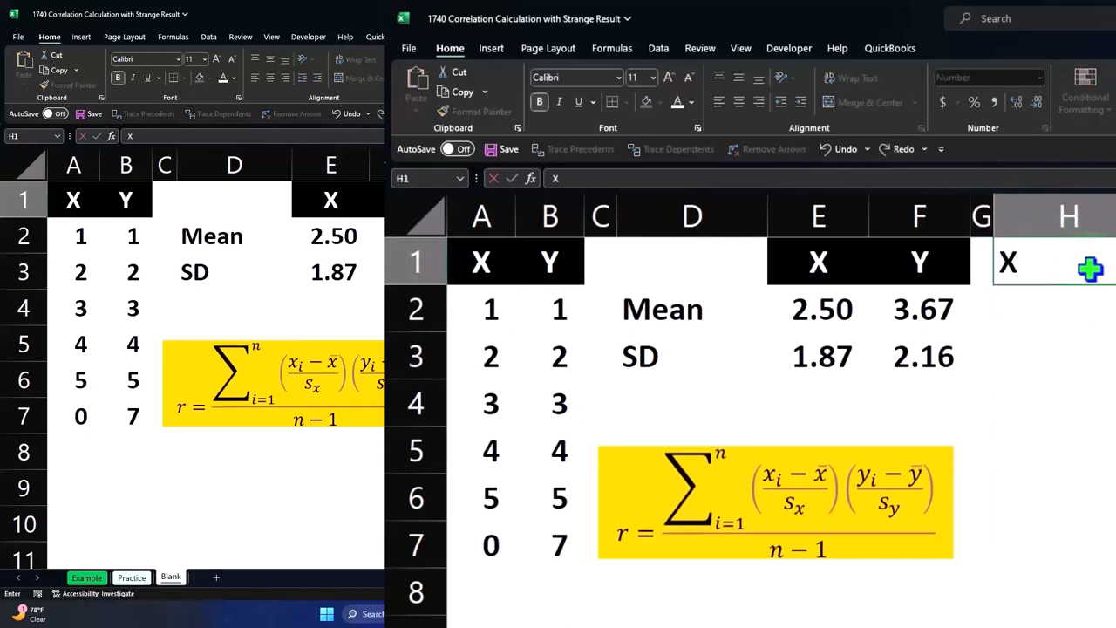
{"action": "key", "text": "BackSpace"}
{"action": "key", "text": "Down"}
{"action": "key", "text": "Down"}
{"action": "key", "text": "Down"}
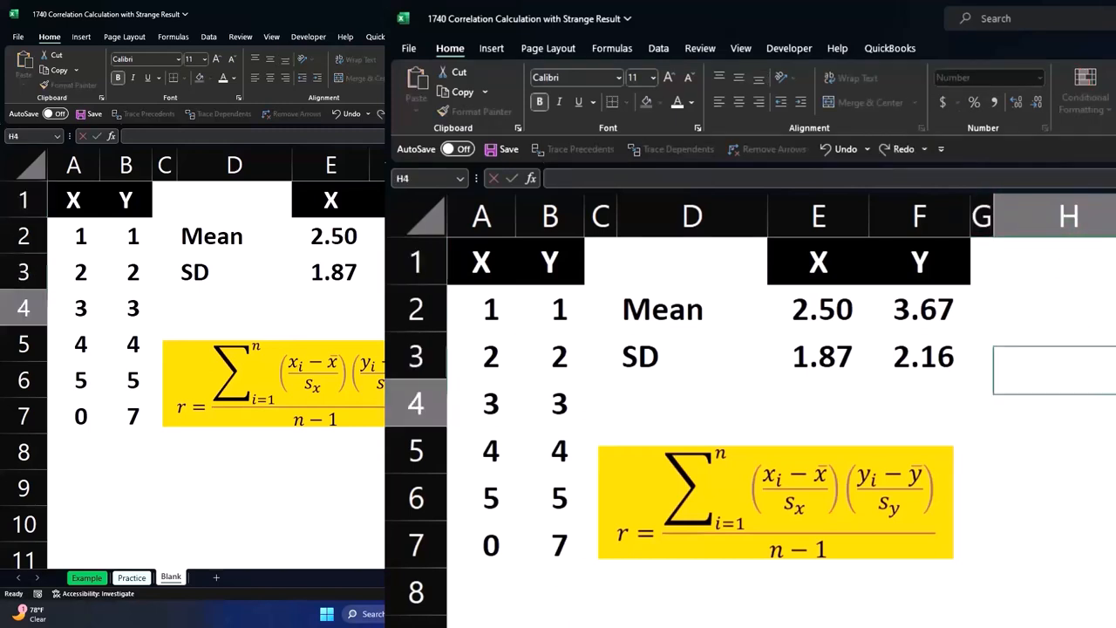
Step: Copy the X and Y table A1:B7 and paste it starting at H1
{"action": "left_click_drag", "start_coordinate": [497, 266], "coordinate": [536, 523]}
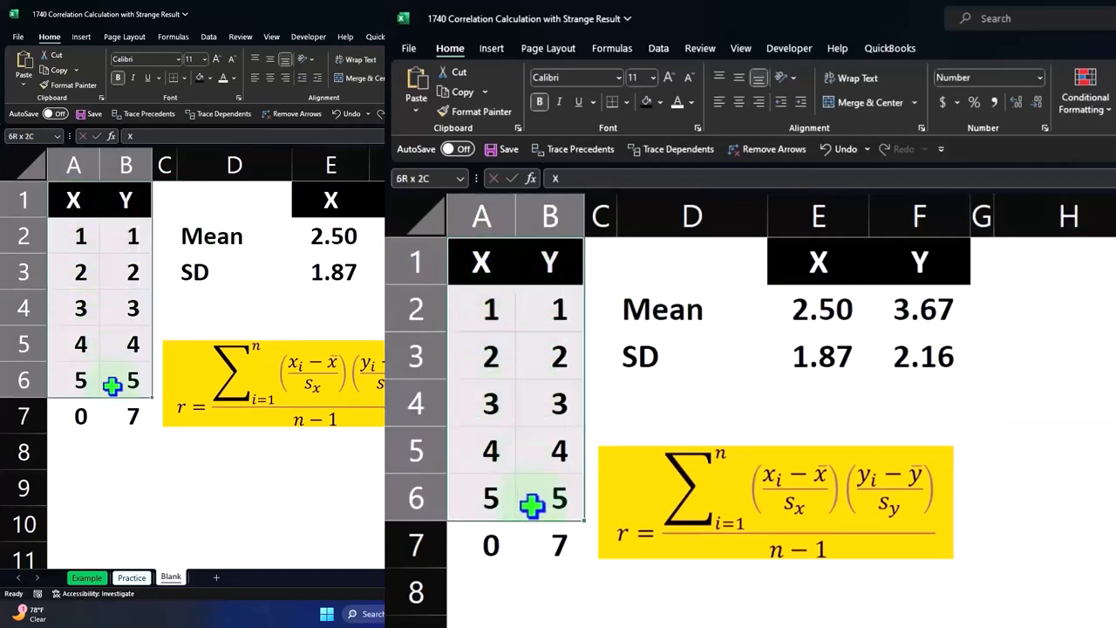
{"action": "key", "text": "ctrl+c"}
{"action": "left_click", "coordinate": [1079, 263]}
{"action": "key", "text": "ctrl+v"}
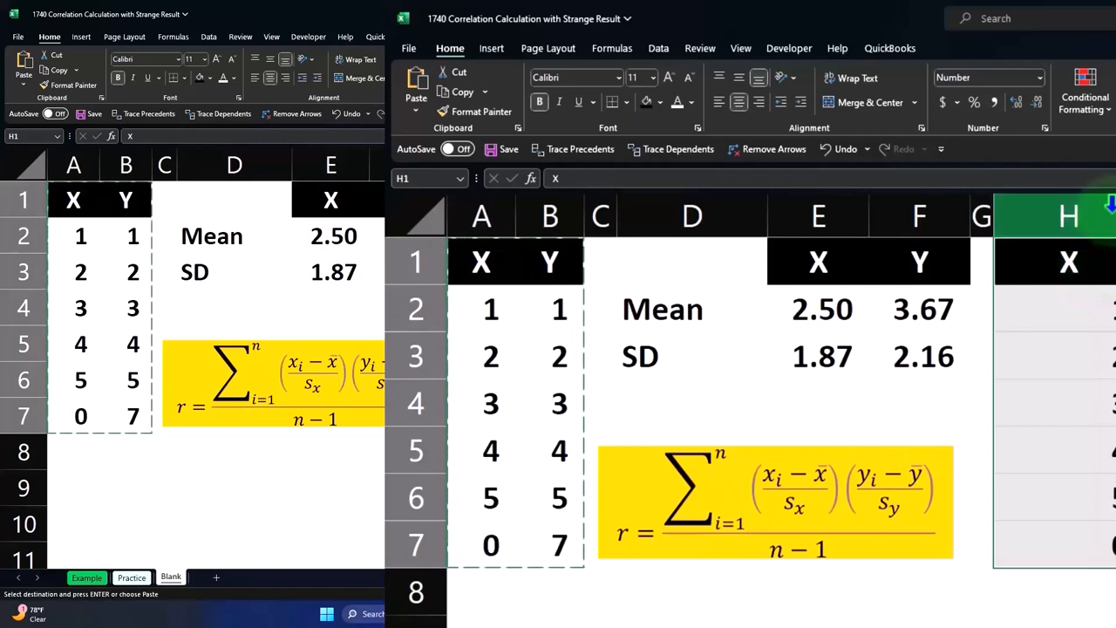
{"action": "left_click", "coordinate": [611, 163]}
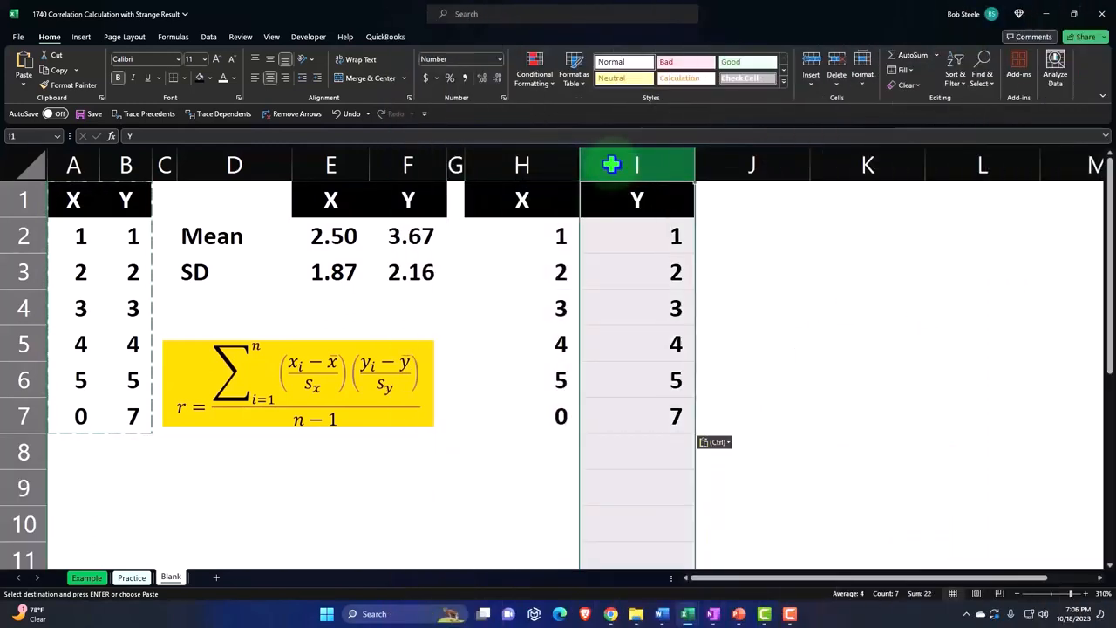
Step: Insert a blank column before Y and head it 'Z x' in I1
{"action": "right_click", "coordinate": [632, 248]}
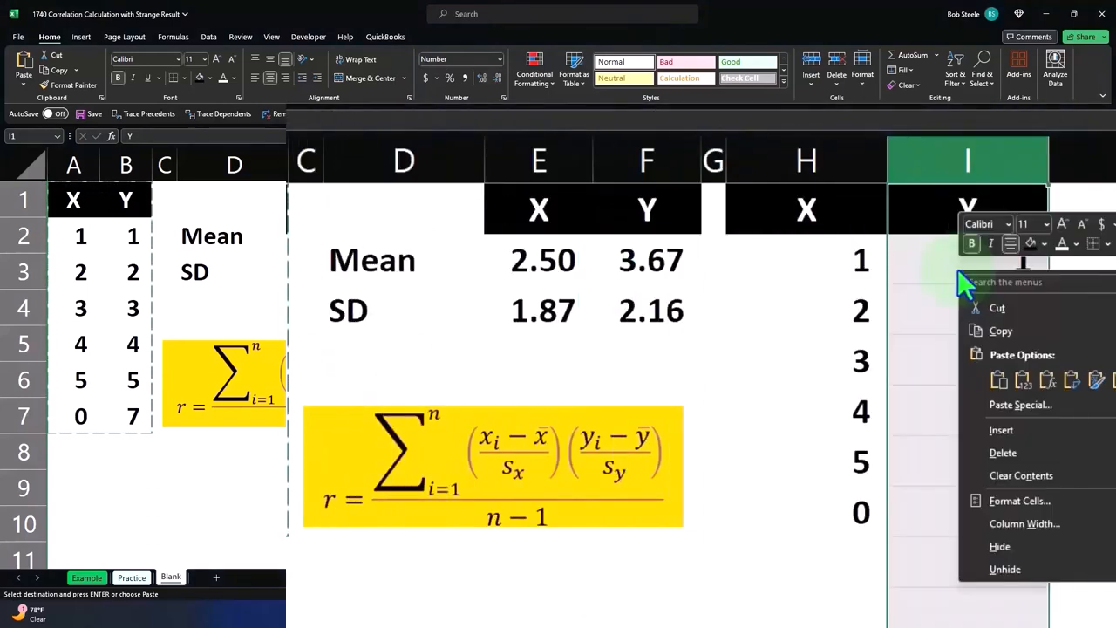
{"action": "left_click", "coordinate": [1003, 429]}
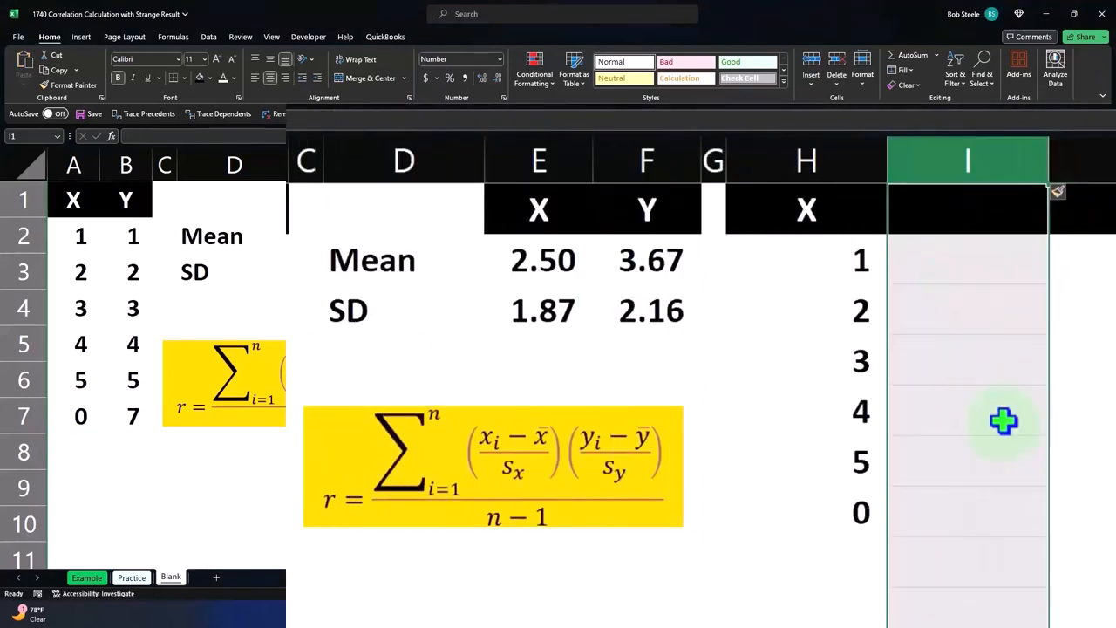
{"action": "left_click", "coordinate": [935, 210]}
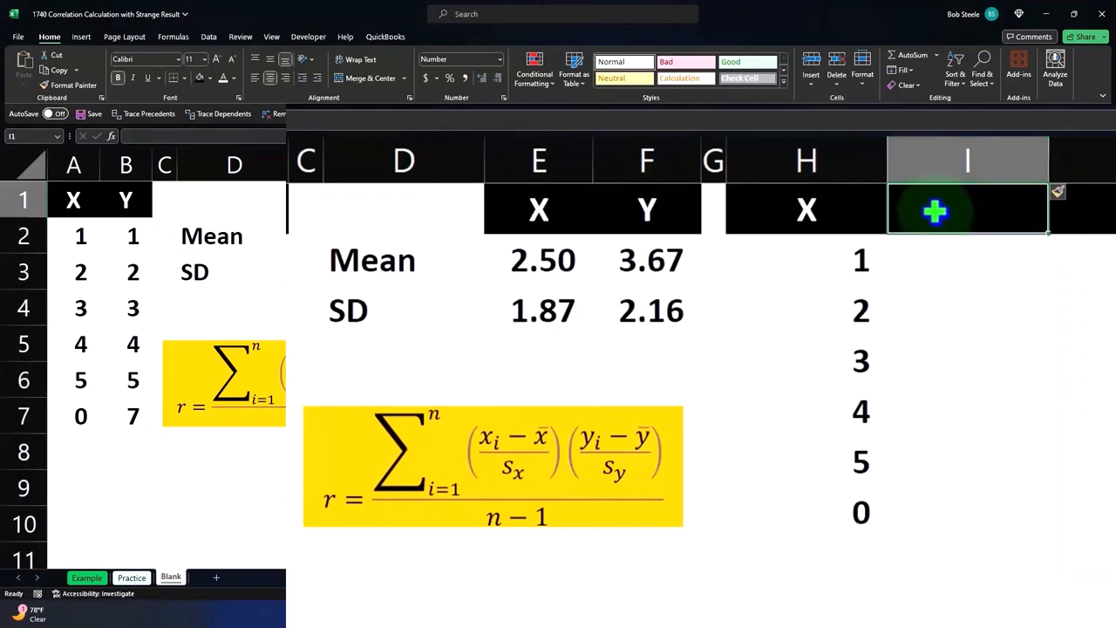
{"action": "type", "text": "Z"}
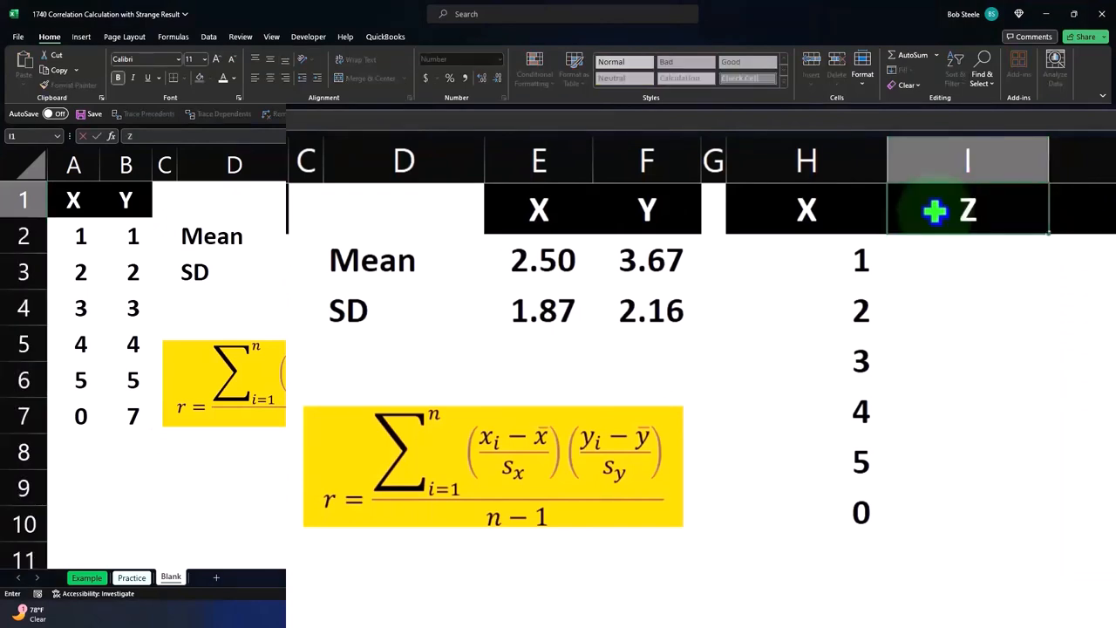
{"action": "type", "text": " x"}
{"action": "key", "text": "Return"}
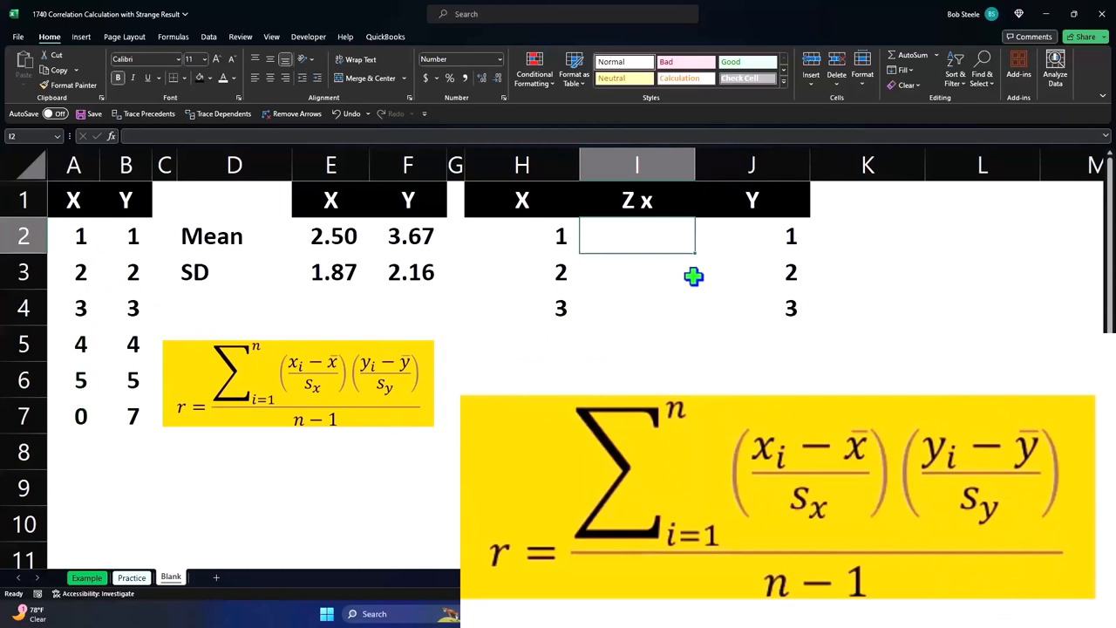
{"action": "type", "text": "="}
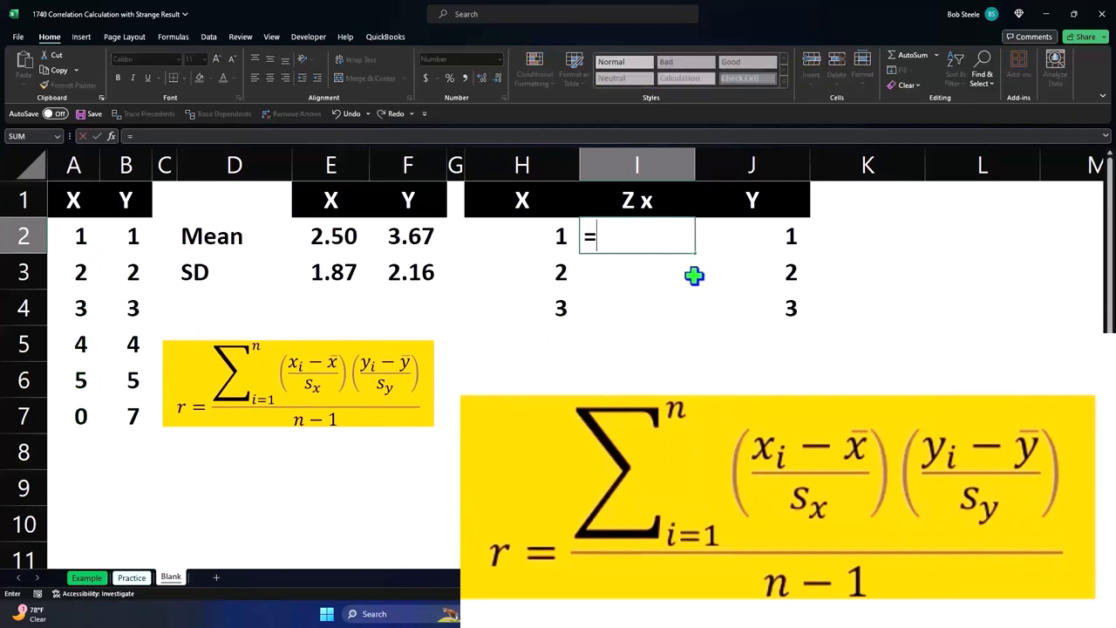
{"action": "type", "text": "("}
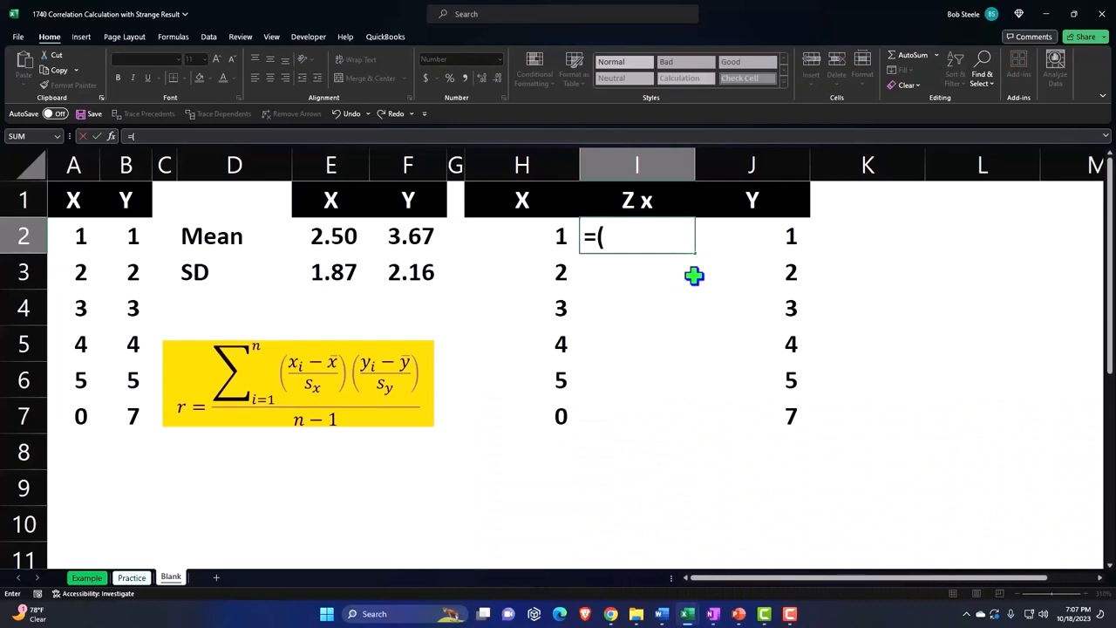
Step: Enter the z-score formula =(H2-$E$2)/$E$3 in I2 with absolute mean and SD references
{"action": "key", "text": "Left"}
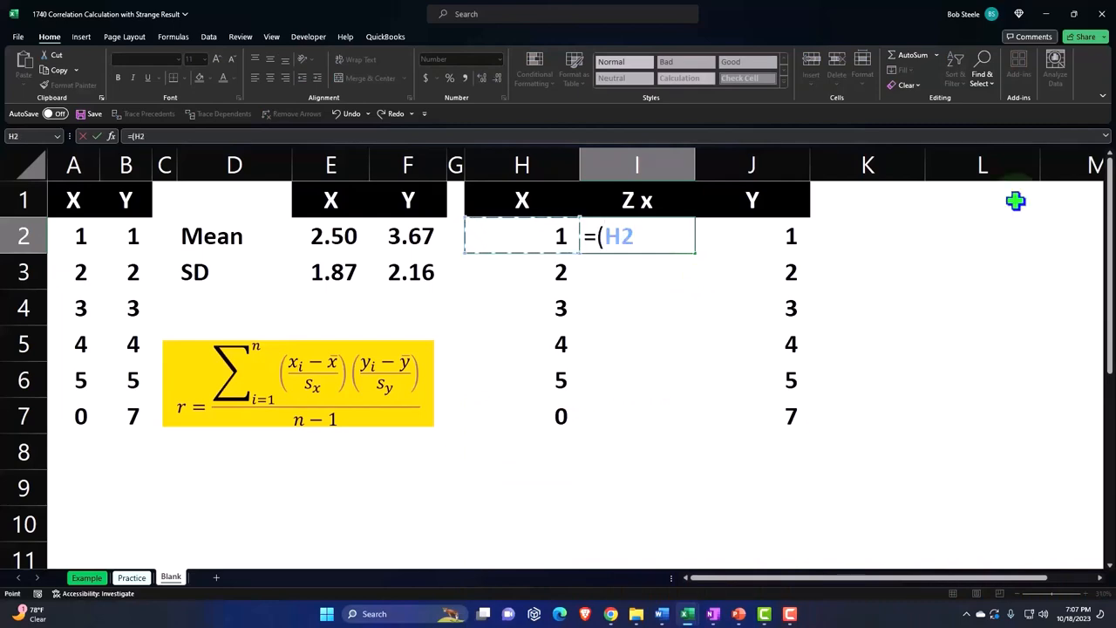
{"action": "type", "text": "-"}
{"action": "key", "text": "Left"}
{"action": "key", "text": "Left"}
{"action": "key", "text": "Left"}
{"action": "key", "text": "Left"}
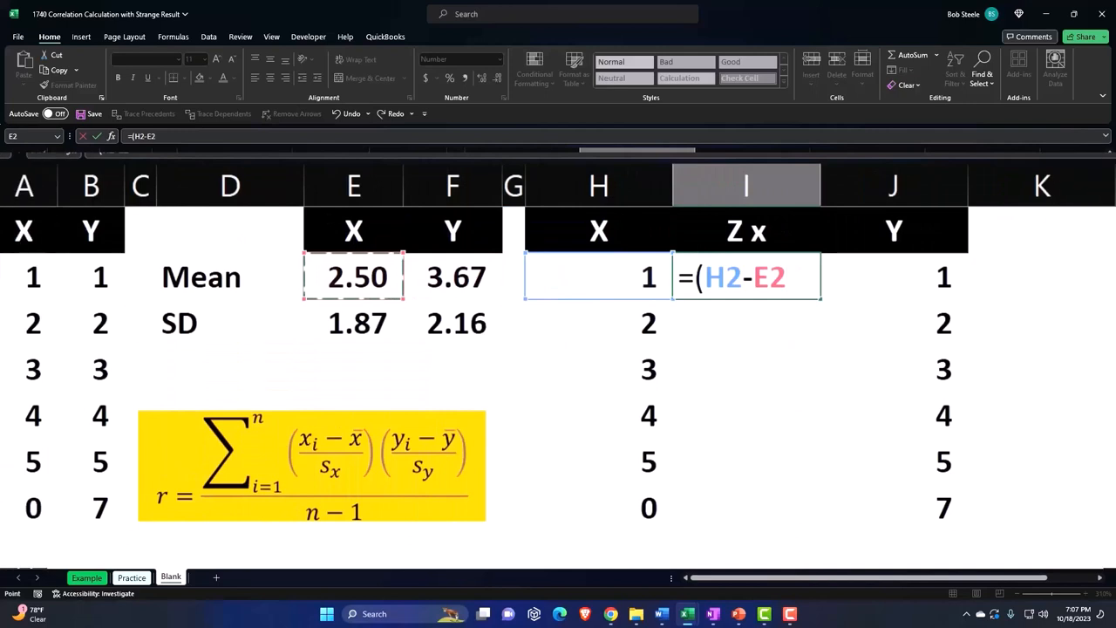
{"action": "key", "text": "F4"}
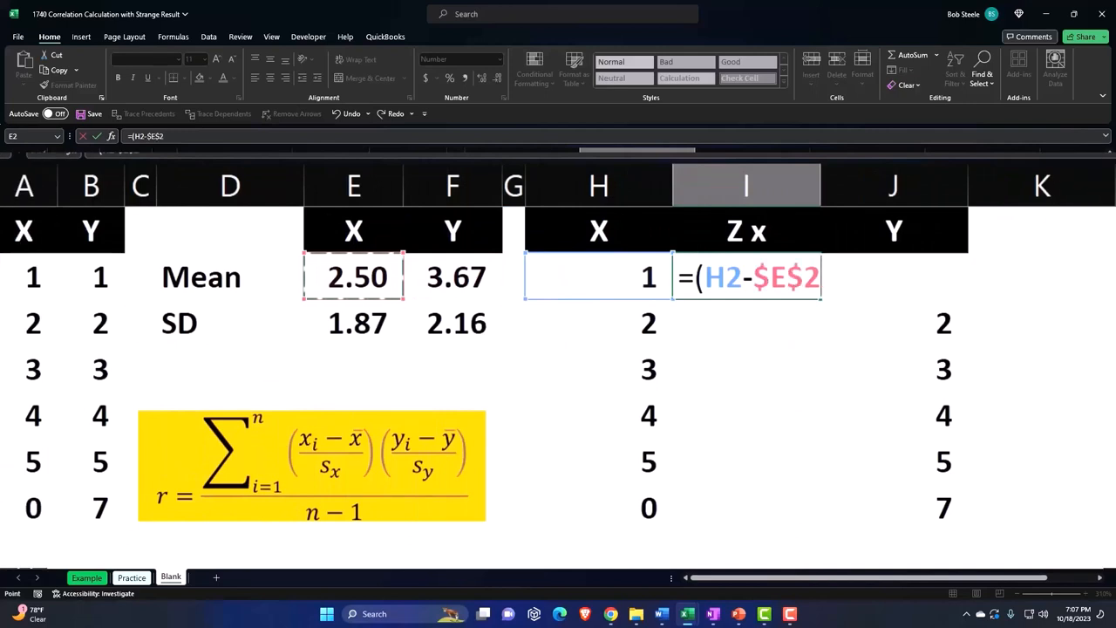
{"action": "type", "text": ")"}
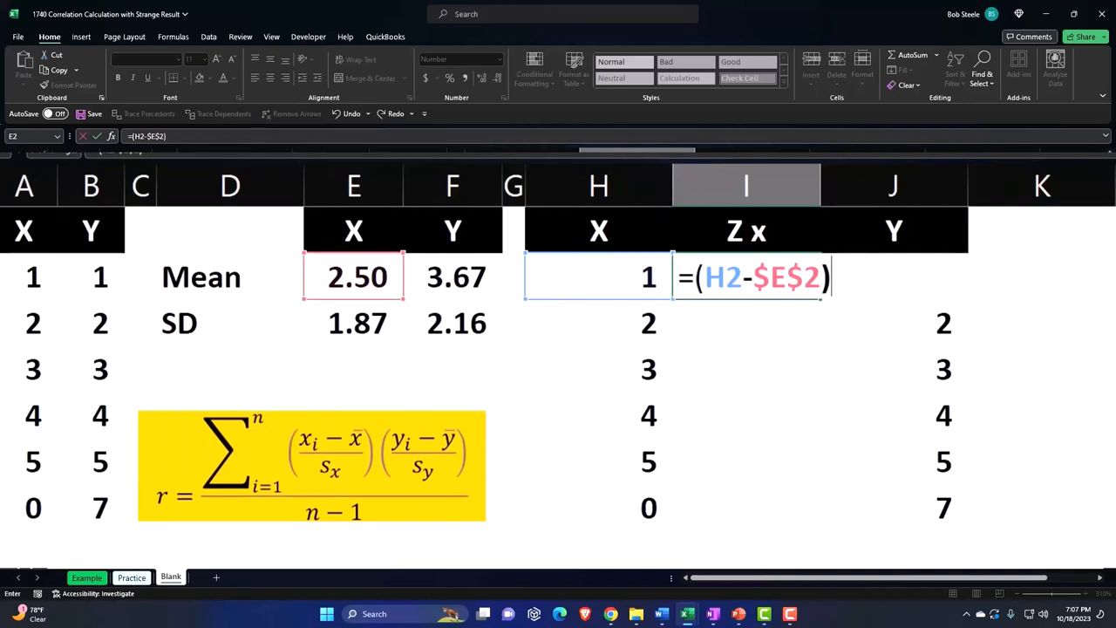
{"action": "type", "text": "/"}
{"action": "key", "text": "Left"}
{"action": "key", "text": "Left"}
{"action": "key", "text": "Left"}
{"action": "key", "text": "Left"}
{"action": "key", "text": "Down"}
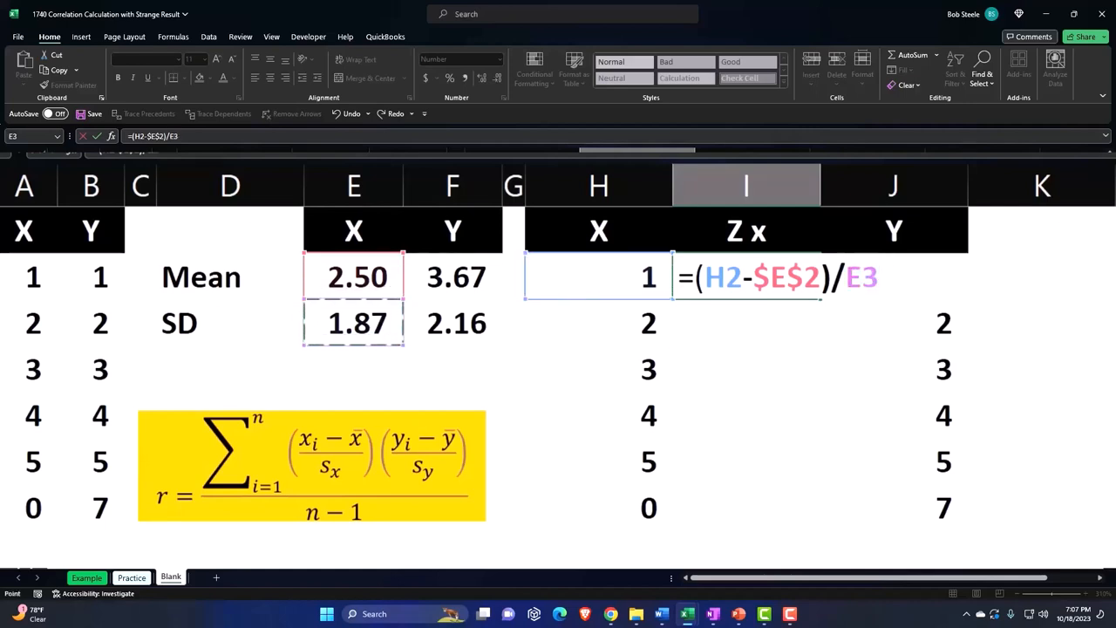
{"action": "key", "text": "F4"}
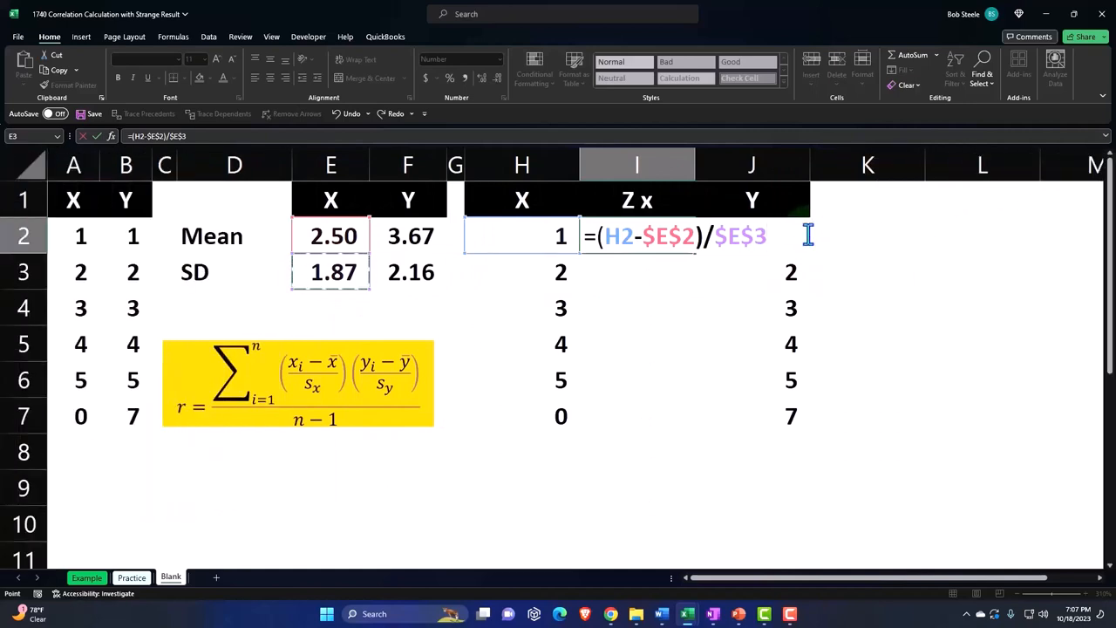
{"action": "key", "text": "Return"}
Step: Show the Z x result to two decimals and fill the formula down to I7
{"action": "key", "text": "Up"}
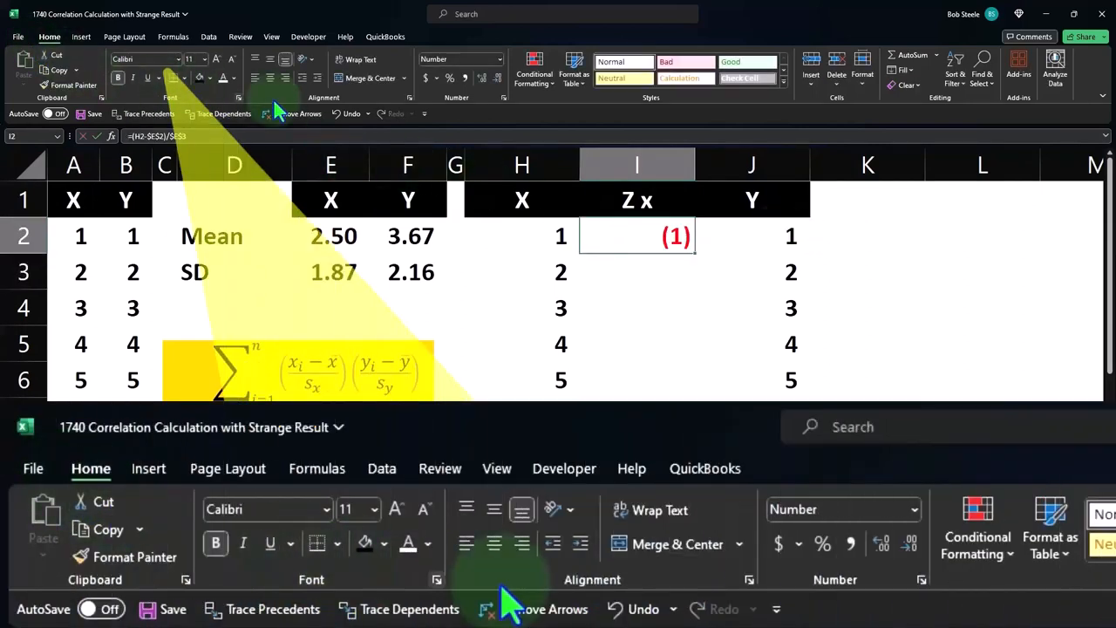
{"action": "left_click", "coordinate": [479, 80]}
{"action": "left_click", "coordinate": [479, 80]}
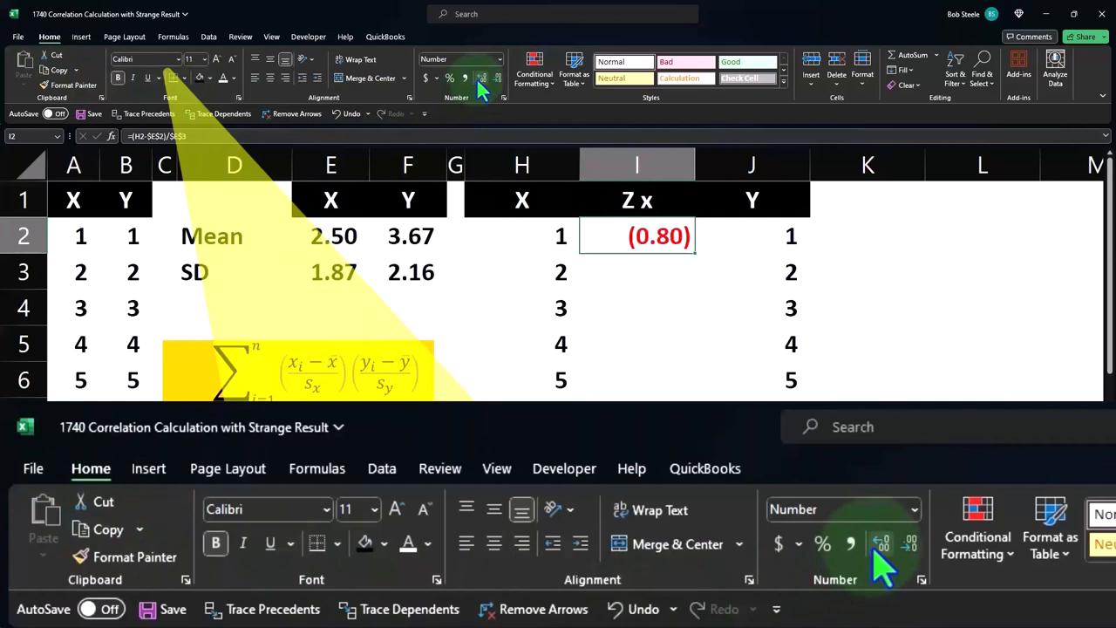
{"action": "double_click", "coordinate": [698, 253]}
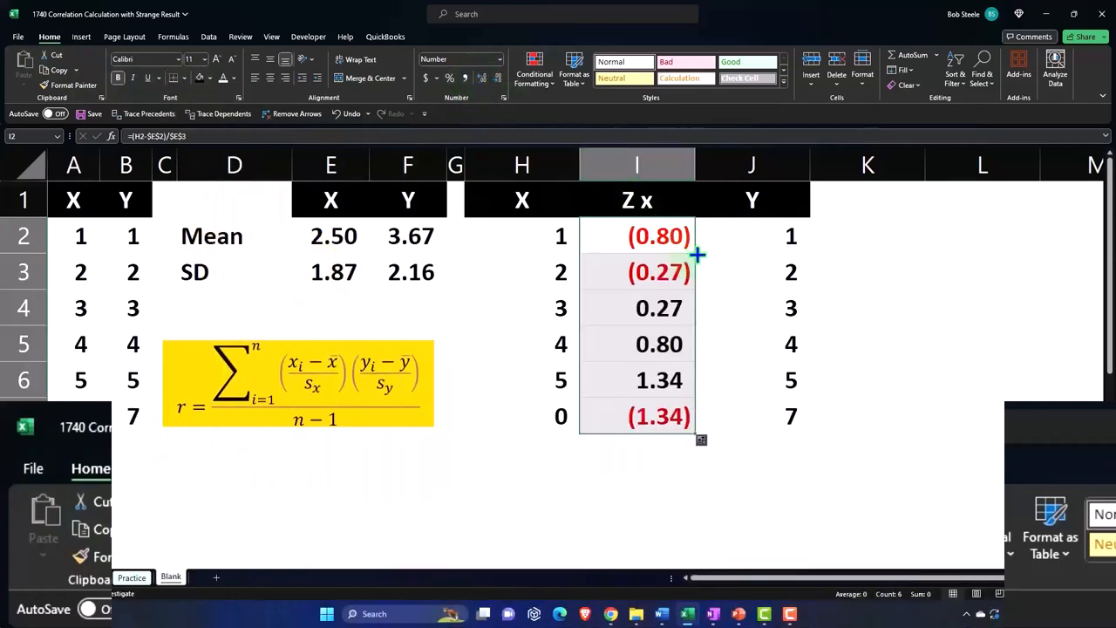
Step: Add a Zy header in K1 and paint it with the Y header's black formatting
{"action": "left_click", "coordinate": [834, 206]}
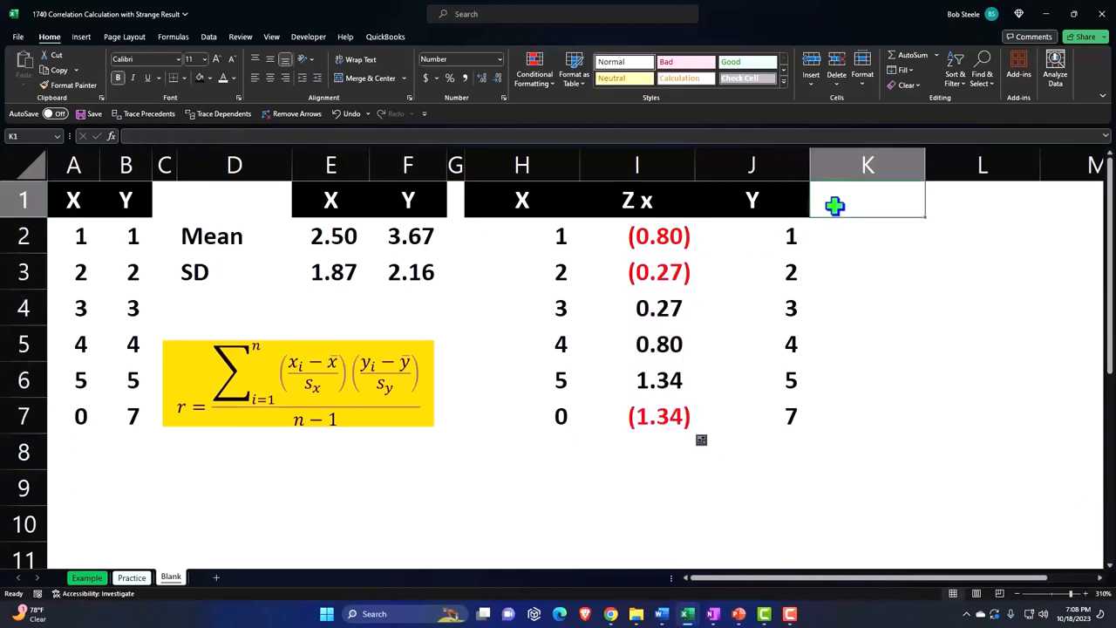
{"action": "type", "text": "Y"}
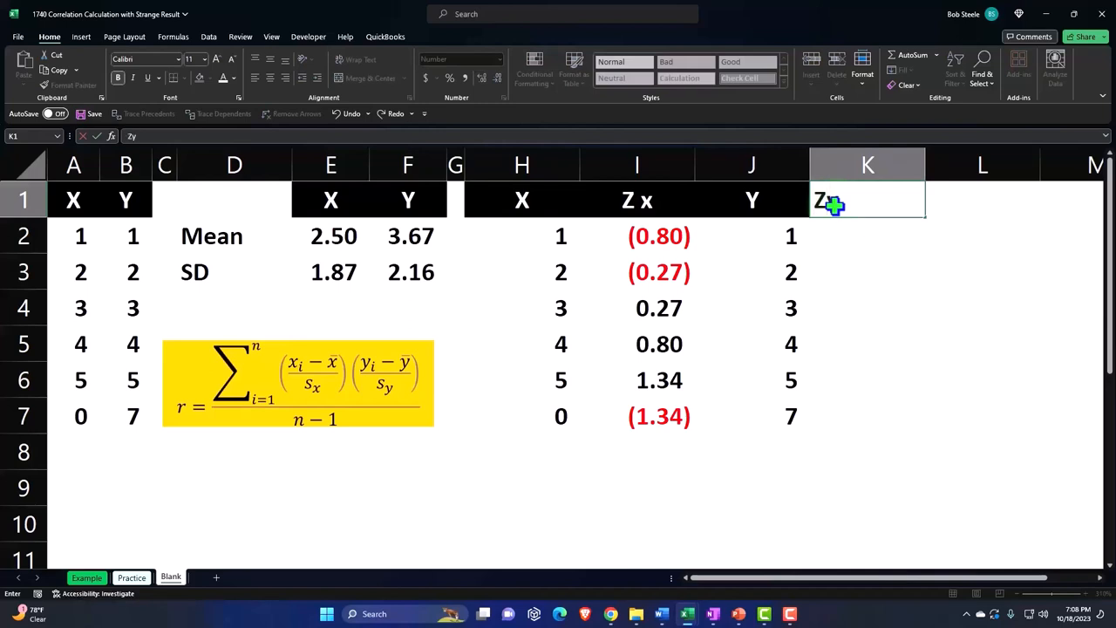
{"action": "key", "text": "Return"}
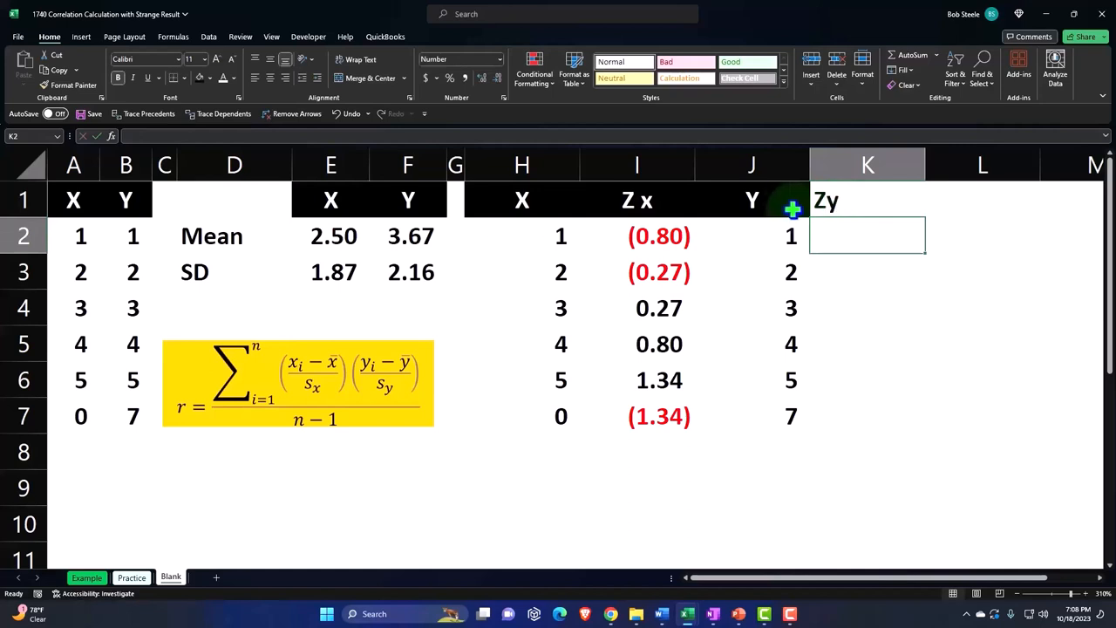
{"action": "left_click", "coordinate": [787, 206]}
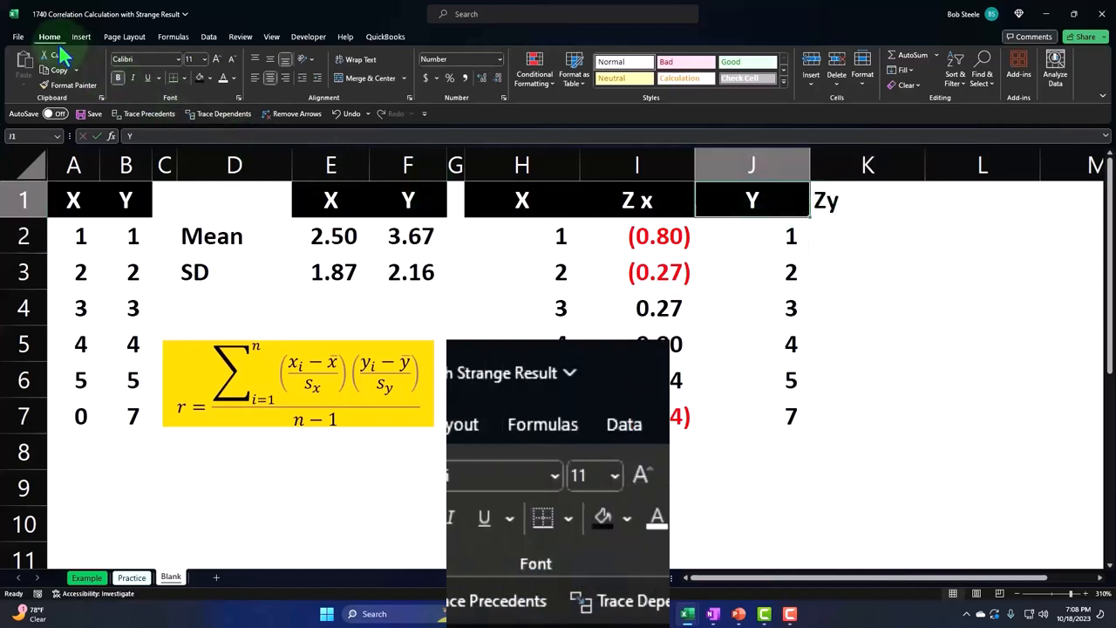
{"action": "left_click", "coordinate": [76, 87]}
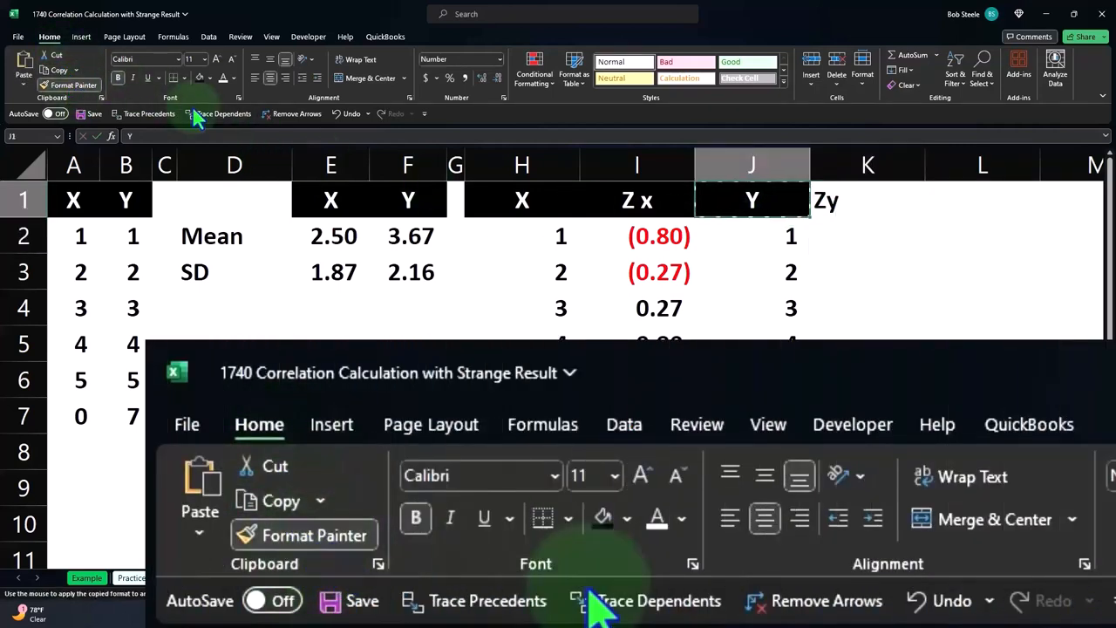
{"action": "left_click", "coordinate": [865, 190]}
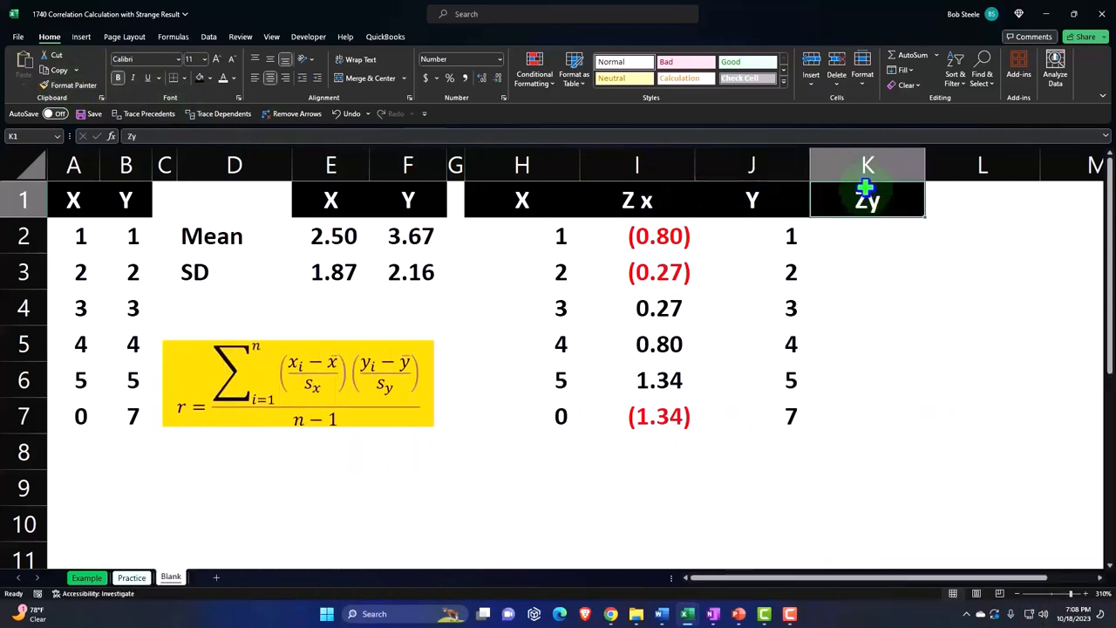
{"action": "key", "text": "Return"}
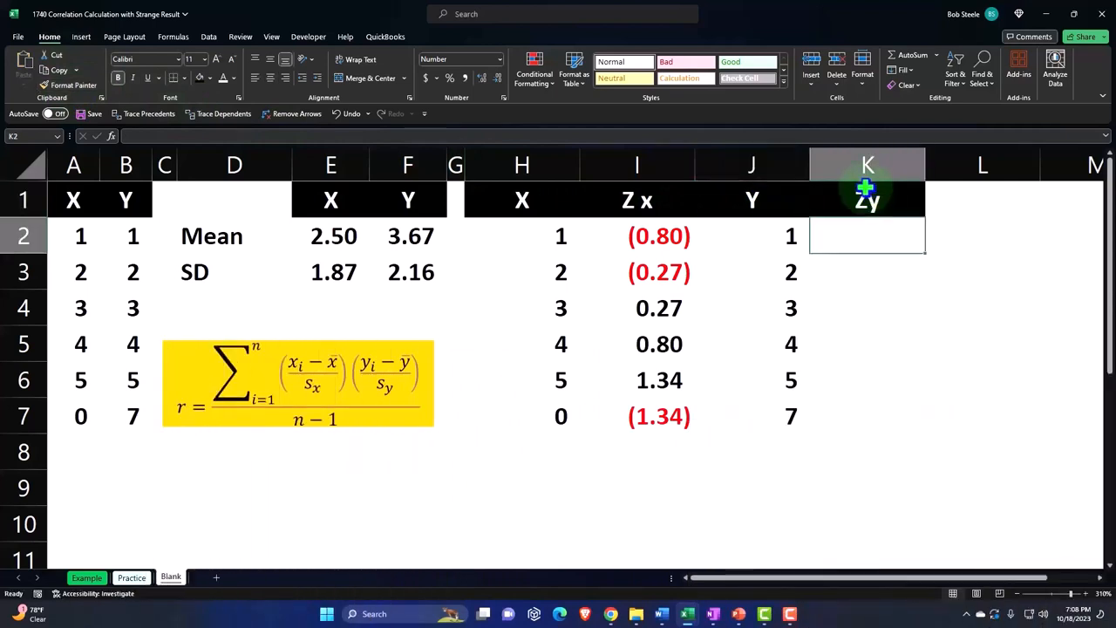
{"action": "type", "text": "="}
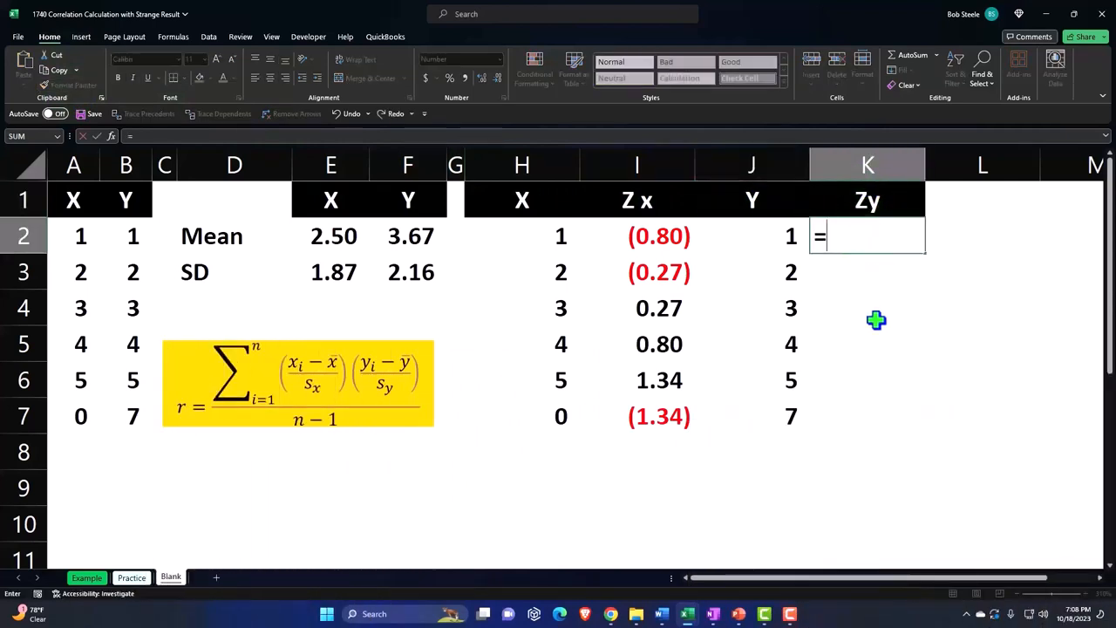
{"action": "type", "text": "("}
Step: Enter the z-score formula =(J2-$F$2)/$F$3 in K2 with absolute mean and SD references
{"action": "key", "text": "Left"}
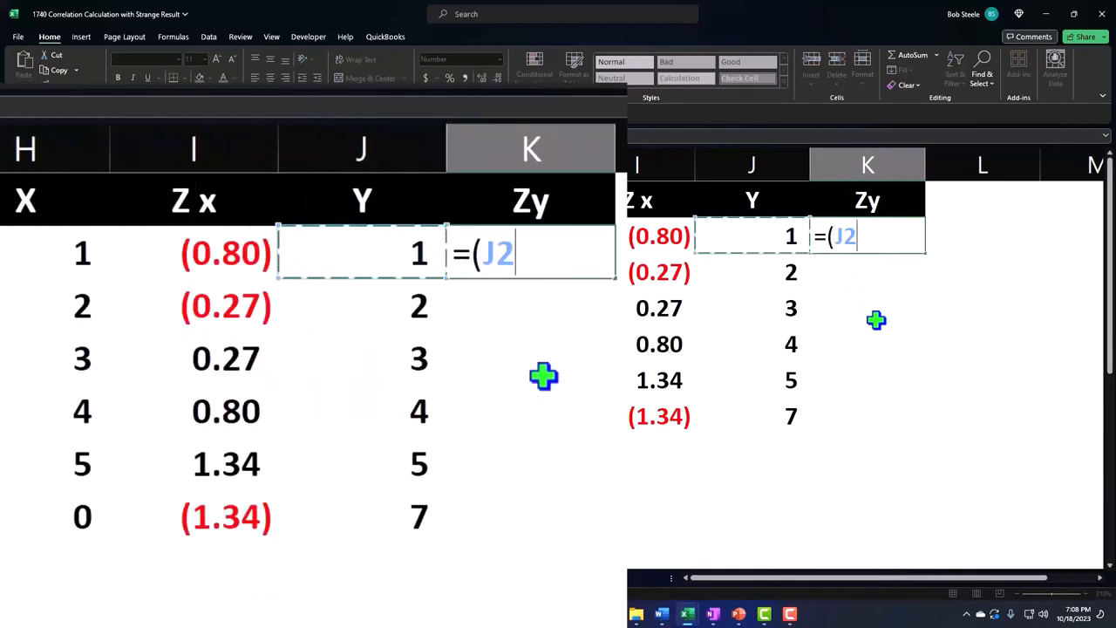
{"action": "type", "text": "-"}
{"action": "key", "text": "Left"}
{"action": "key", "text": "Left"}
{"action": "key", "text": "Left"}
{"action": "key", "text": "Left"}
{"action": "key", "text": "Left"}
{"action": "key", "text": "F4"}
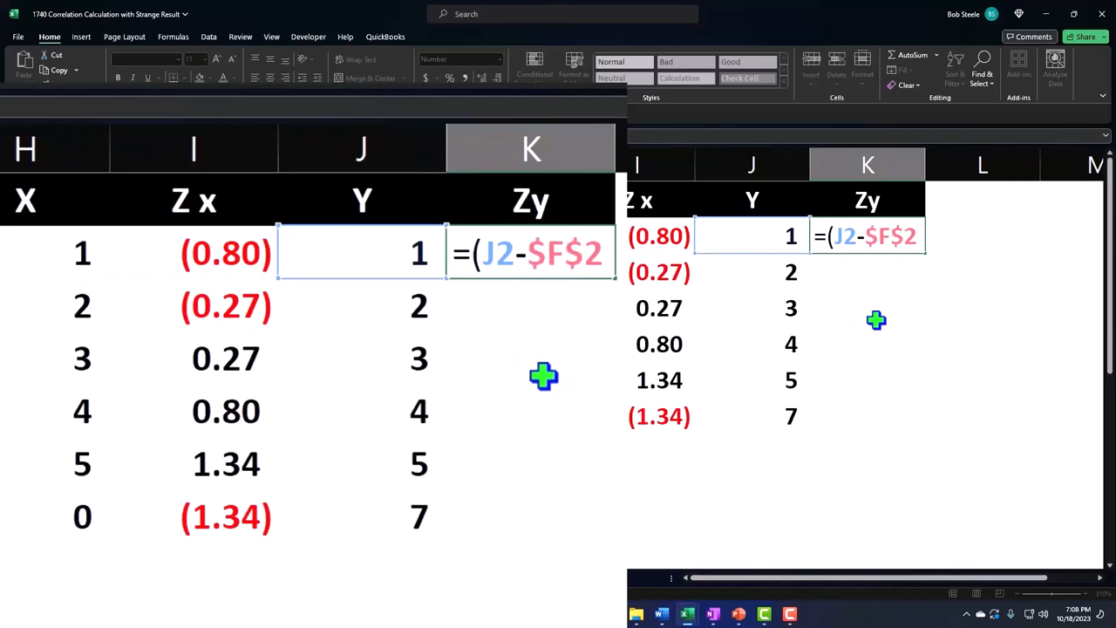
{"action": "type", "text": ")"}
{"action": "type", "text": "/"}
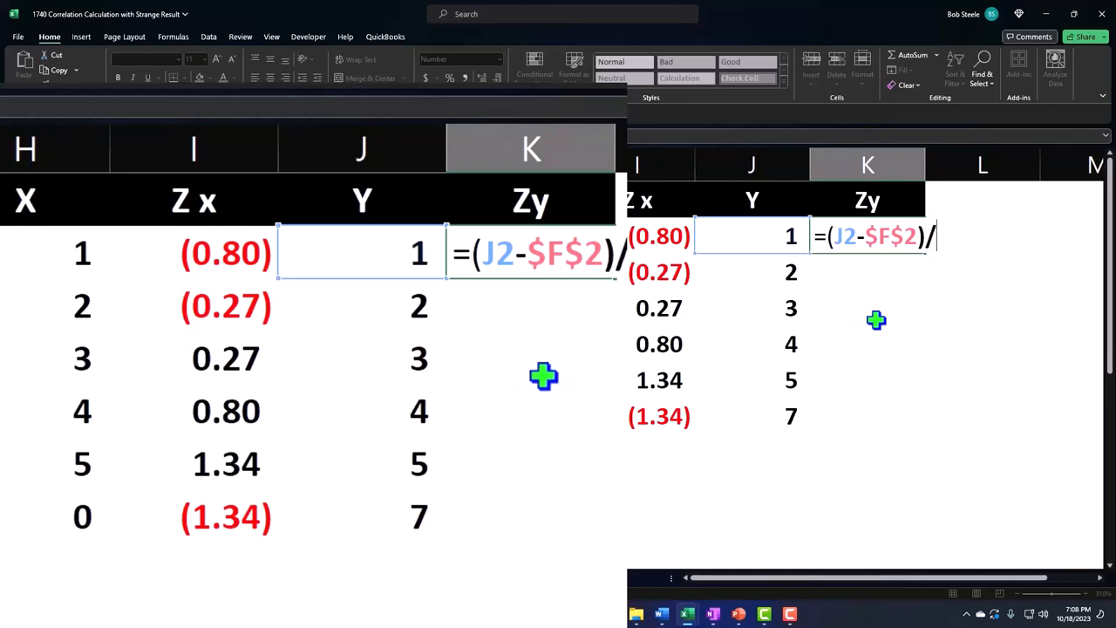
{"action": "key", "text": "Left"}
{"action": "key", "text": "Left"}
{"action": "key", "text": "Left"}
{"action": "key", "text": "Left"}
{"action": "key", "text": "Left"}
{"action": "key", "text": "Down"}
{"action": "key", "text": "F4"}
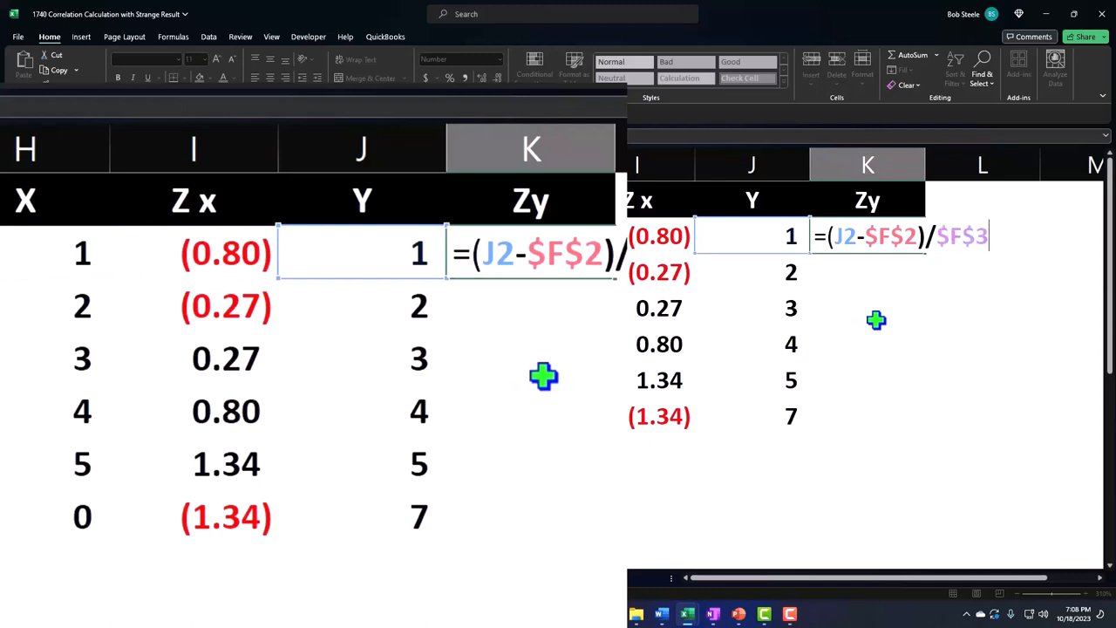
{"action": "key", "text": "Return"}
Step: Show the Zy result to two decimals and fill the formula down to K7
{"action": "left_click", "coordinate": [860, 232]}
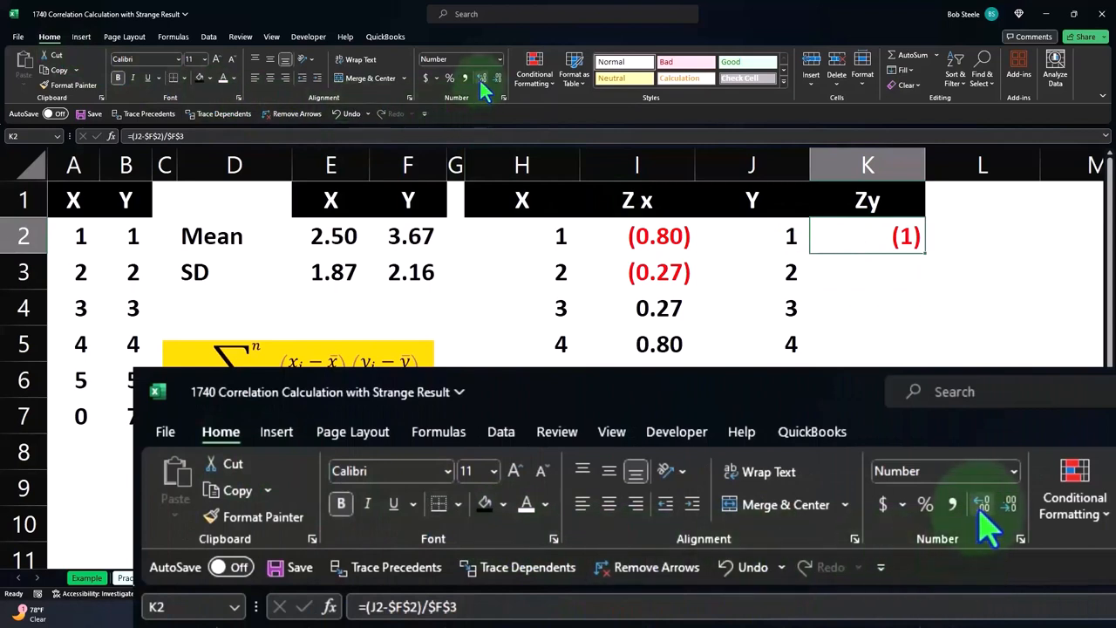
{"action": "left_click", "coordinate": [481, 78]}
{"action": "left_click", "coordinate": [481, 77]}
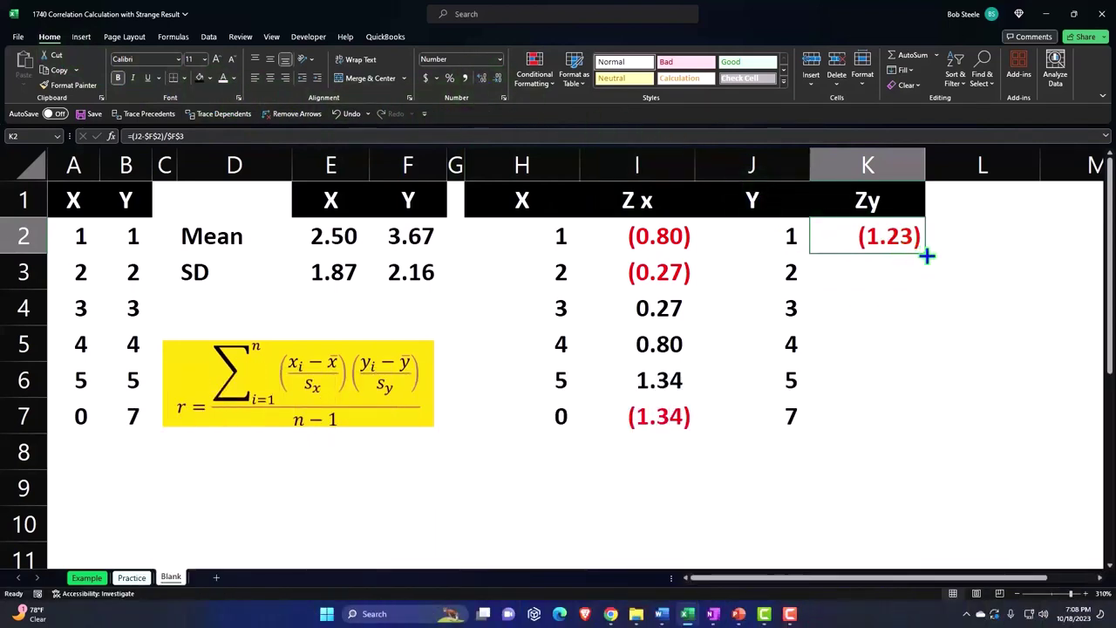
{"action": "double_click", "coordinate": [926, 256]}
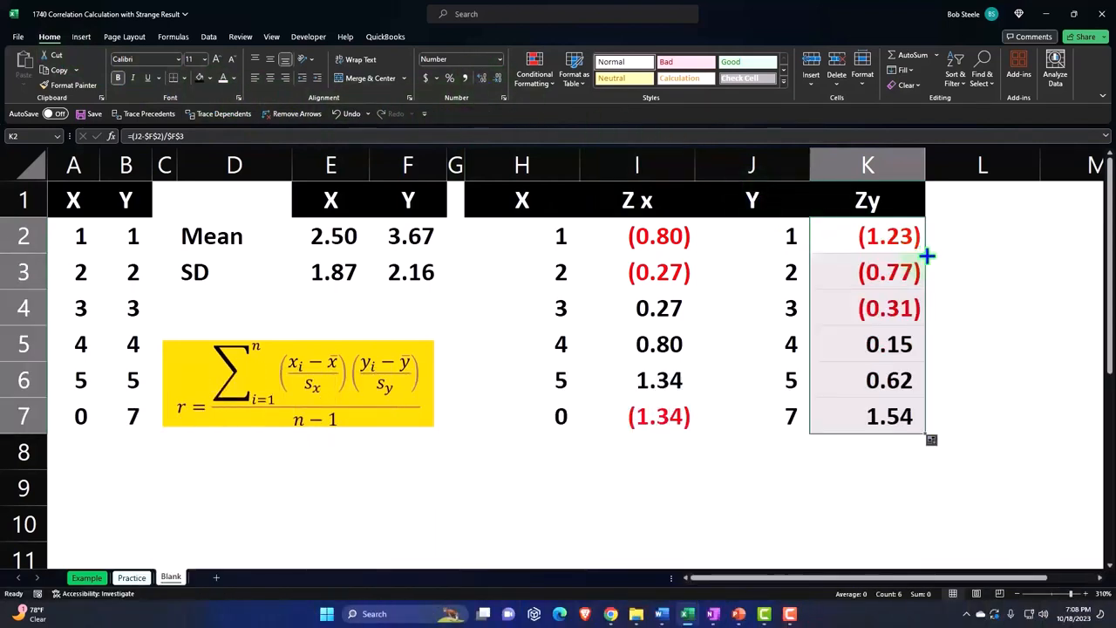
{"action": "left_click", "coordinate": [965, 204]}
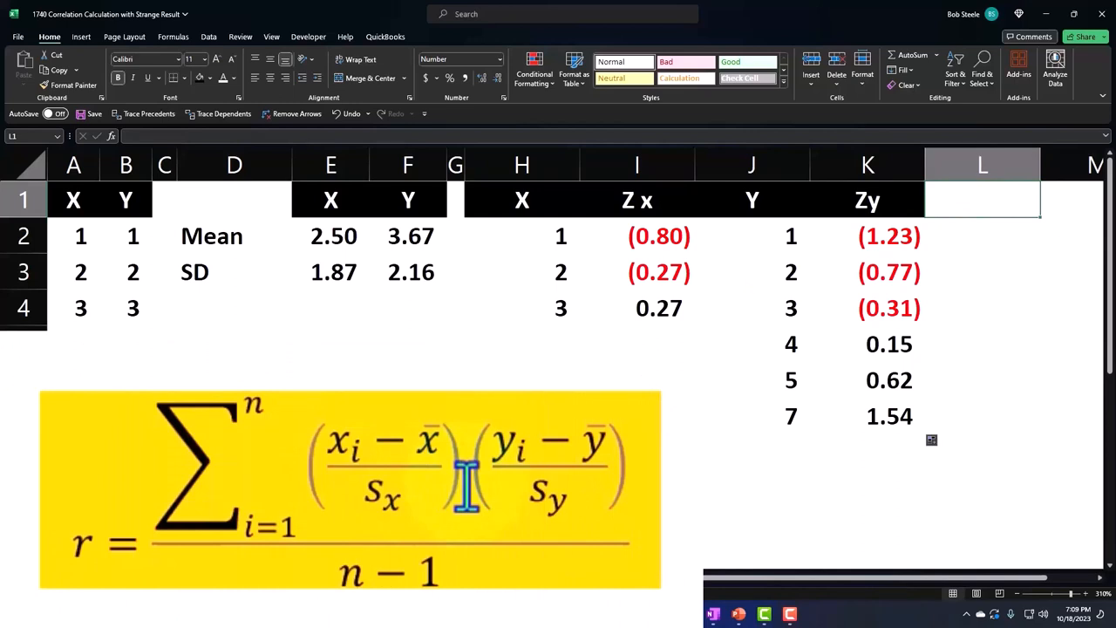
{"action": "type", "text": "ZX"}
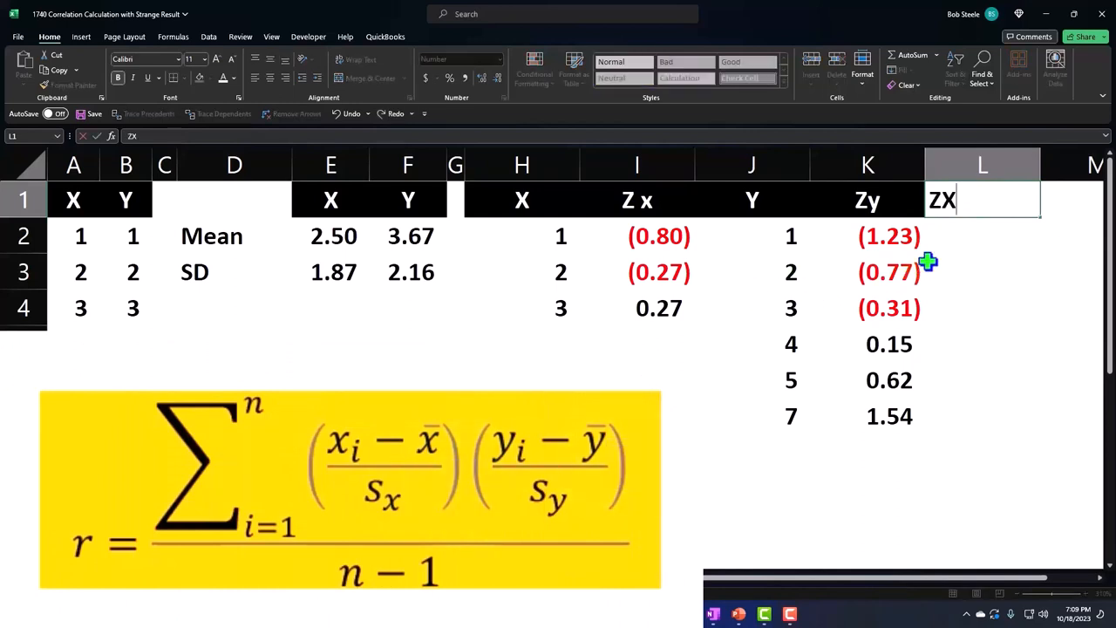
Step: Add a Zx*Zy header in L1 and paint it with the Zy header's black formatting
{"action": "key", "text": "BackSpace"}
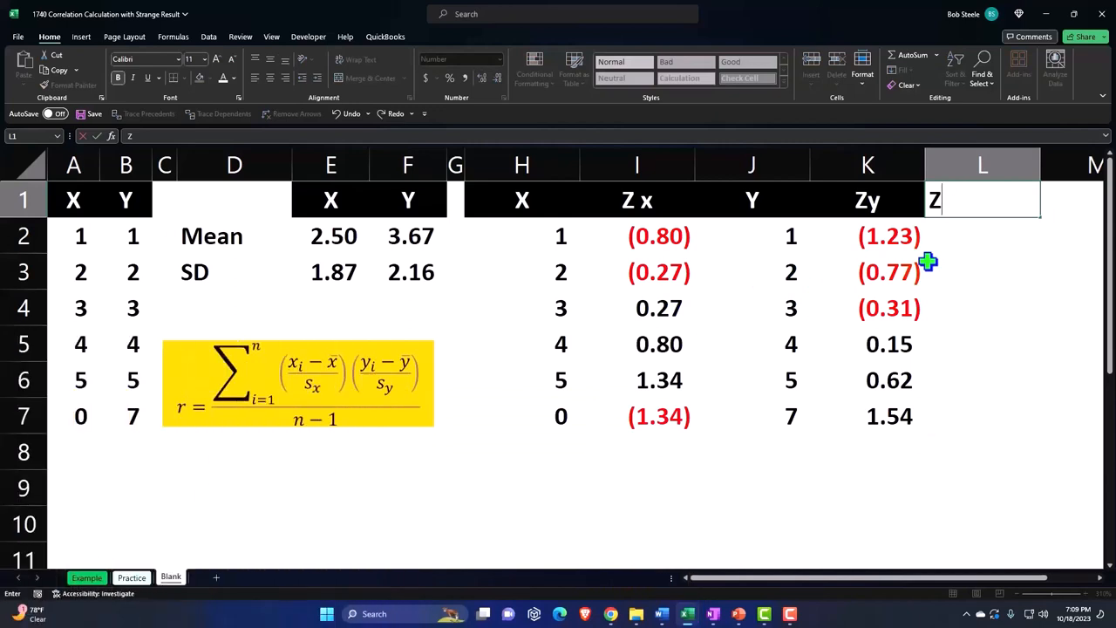
{"action": "type", "text": "x*ZX"}
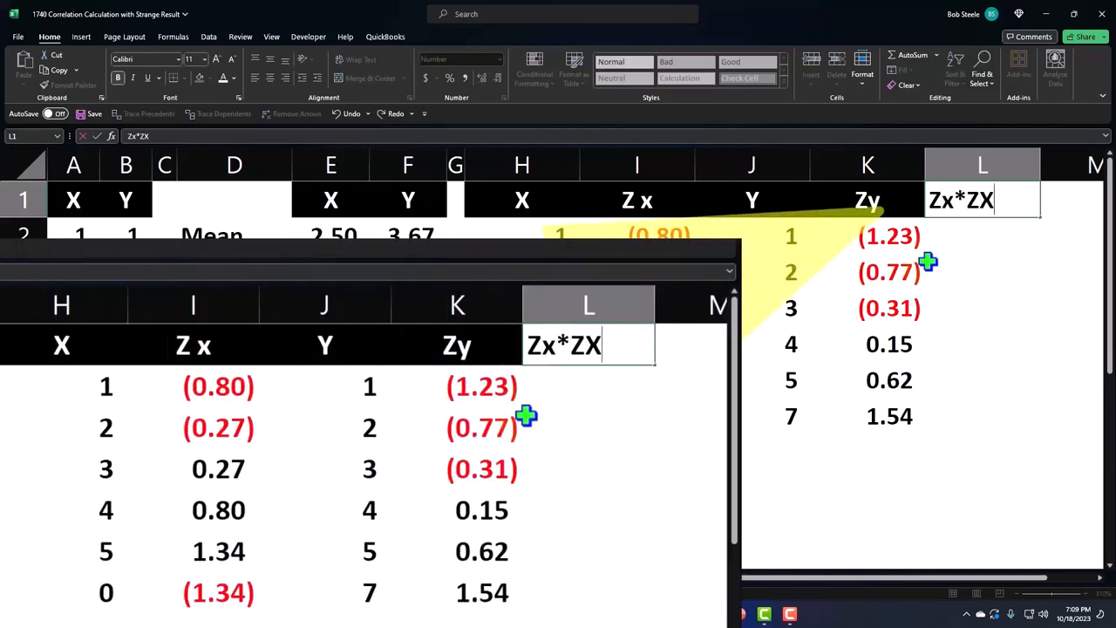
{"action": "key", "text": "BackSpace"}
{"action": "type", "text": "y"}
{"action": "key", "text": "Return"}
{"action": "left_click", "coordinate": [853, 201]}
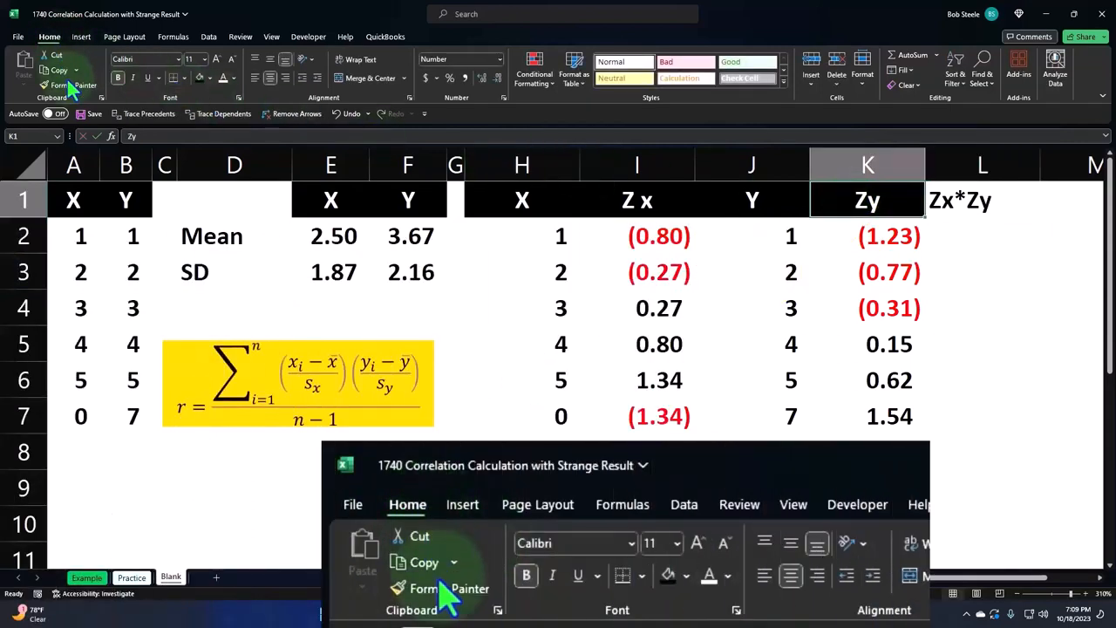
{"action": "left_click", "coordinate": [73, 84]}
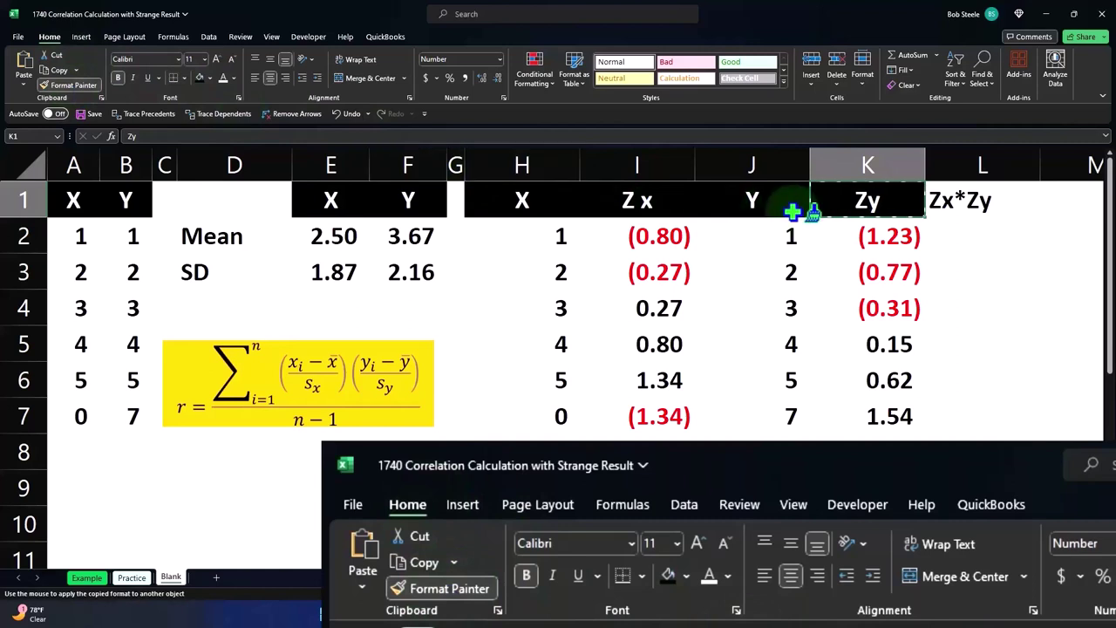
{"action": "left_click", "coordinate": [968, 202]}
Step: Enter =I2*K2 in L2, show it to two decimals, and fill down to L7
{"action": "left_click", "coordinate": [961, 232]}
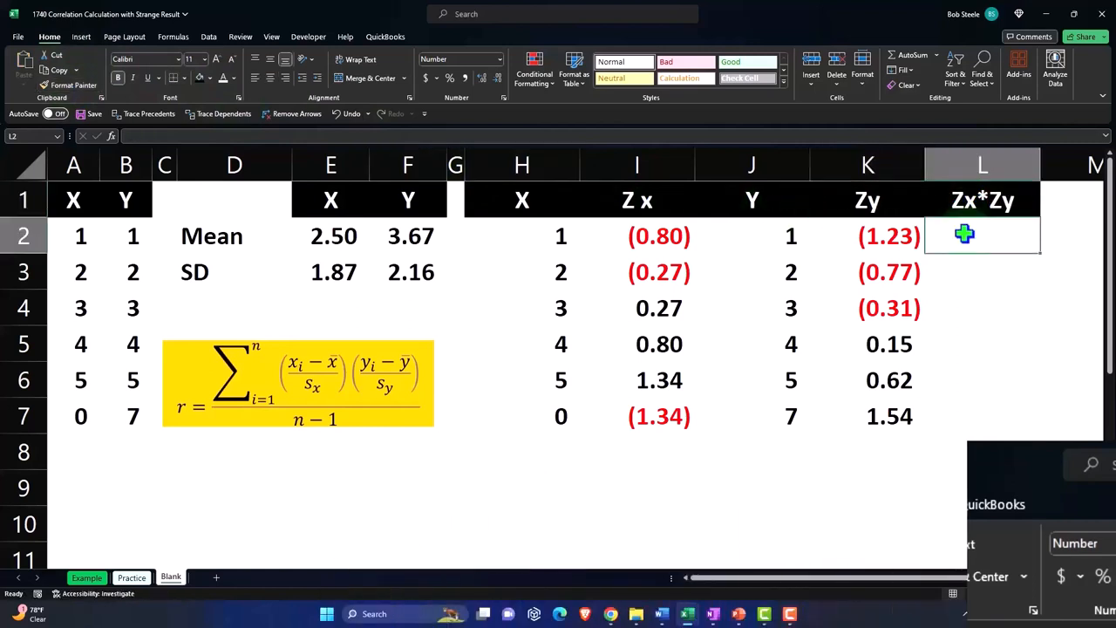
{"action": "type", "text": "="}
{"action": "key", "text": "Left"}
{"action": "key", "text": "Left"}
{"action": "key", "text": "Left"}
{"action": "type", "text": "*"}
{"action": "key", "text": "Left"}
{"action": "key", "text": "Return"}
{"action": "key", "text": "Up"}
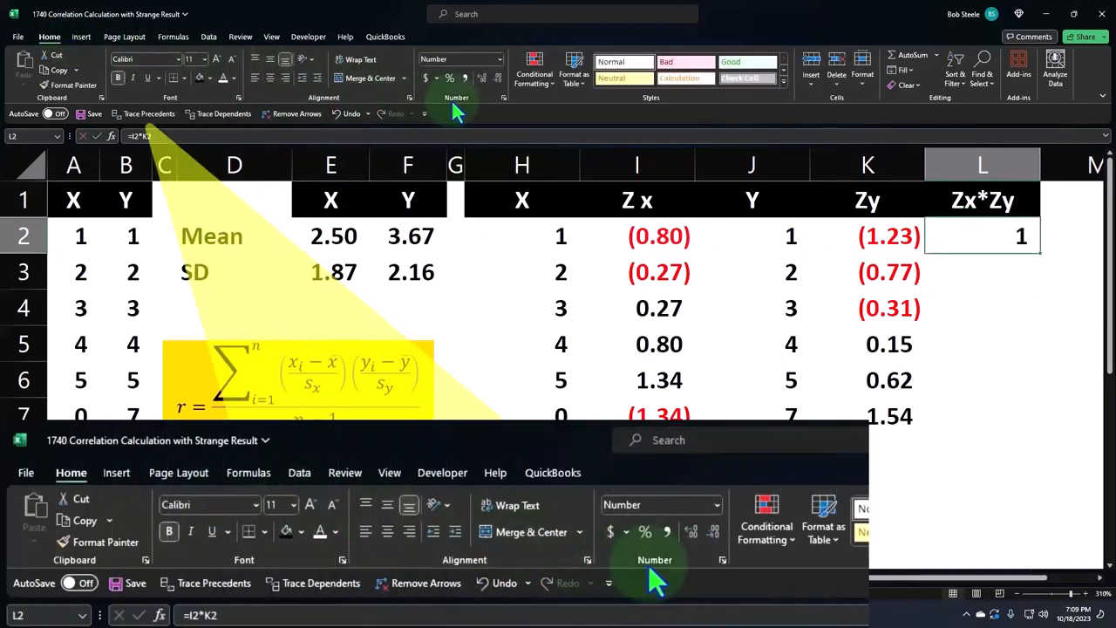
{"action": "left_click", "coordinate": [480, 76]}
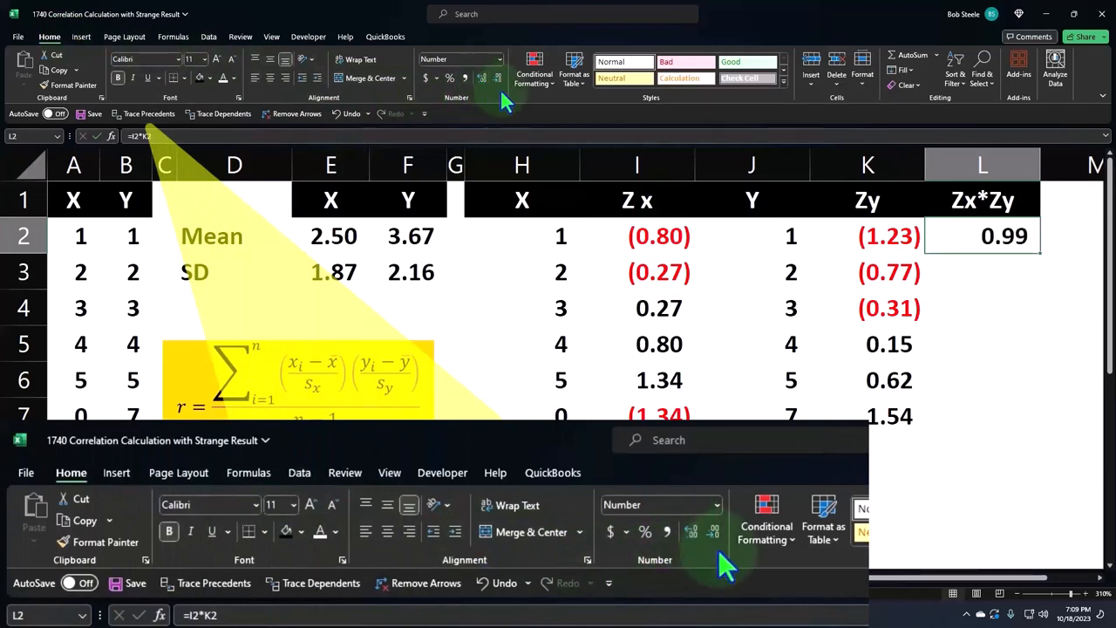
{"action": "double_click", "coordinate": [1042, 255]}
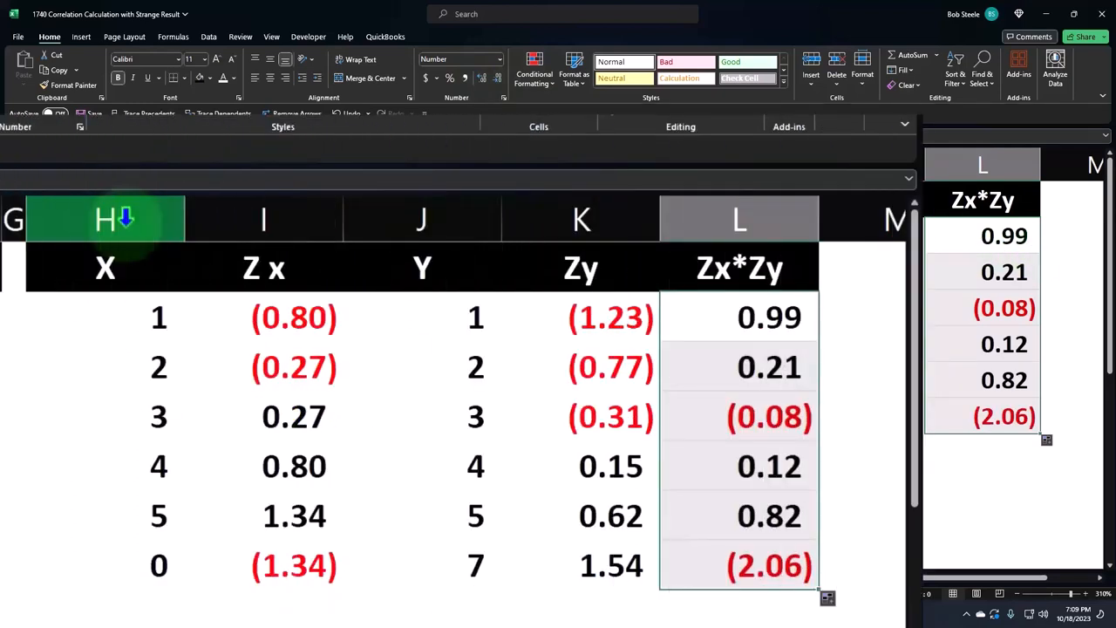
Step: Narrow the z-score table columns H through L
{"action": "left_click", "coordinate": [127, 219]}
{"action": "left_click_drag", "start_coordinate": [126, 219], "coordinate": [780, 219]}
{"action": "left_click", "coordinate": [798, 221]}
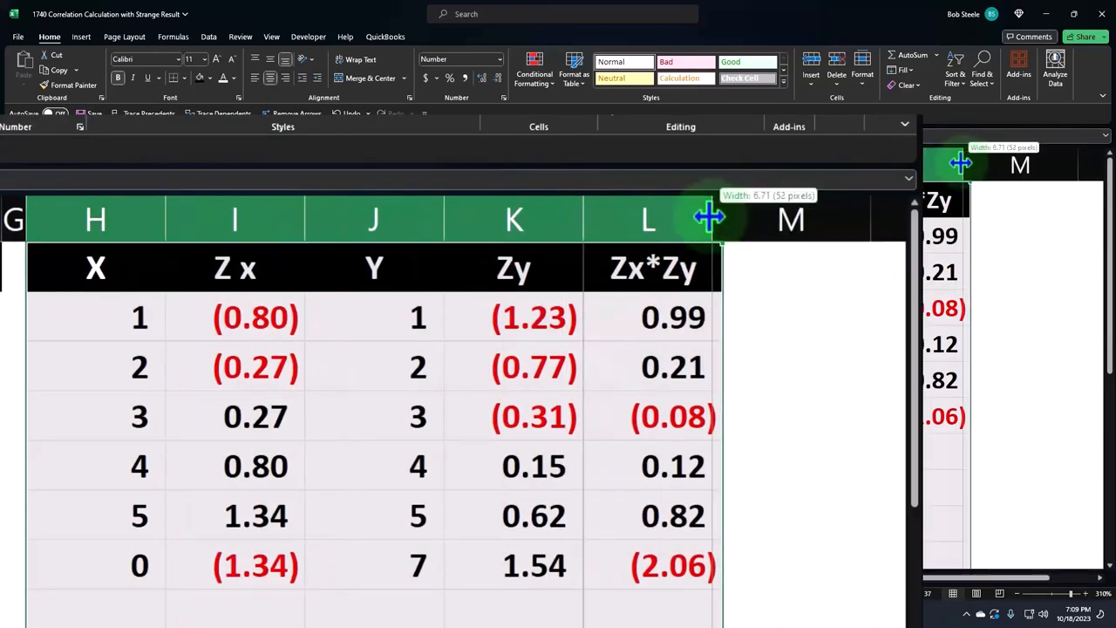
{"action": "left_click_drag", "start_coordinate": [798, 221], "coordinate": [666, 209]}
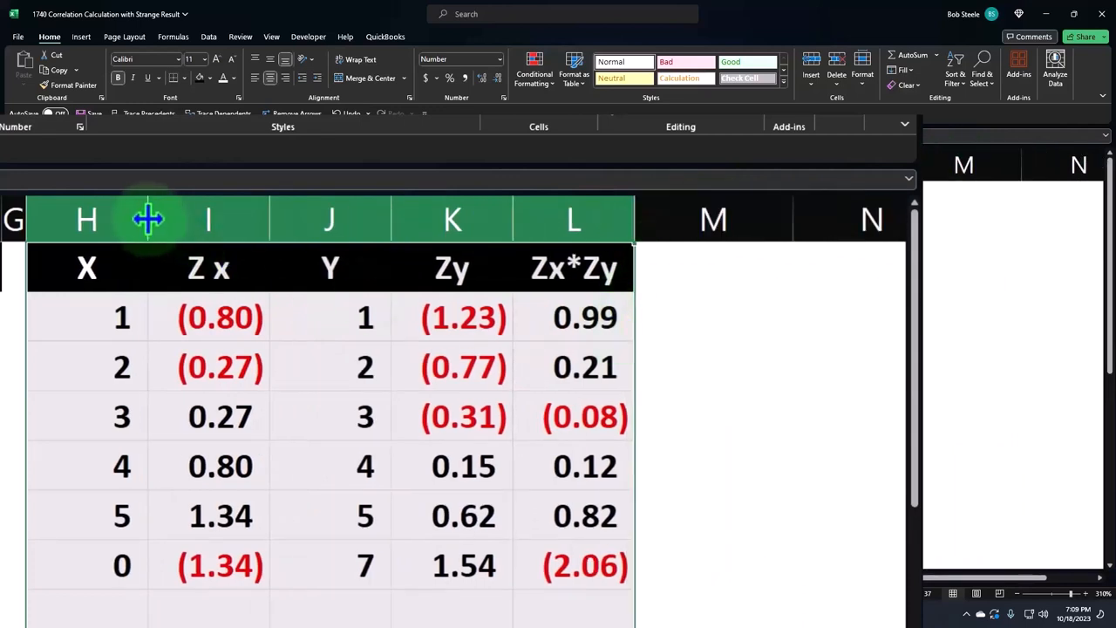
{"action": "left_click_drag", "start_coordinate": [149, 219], "coordinate": [139, 221]}
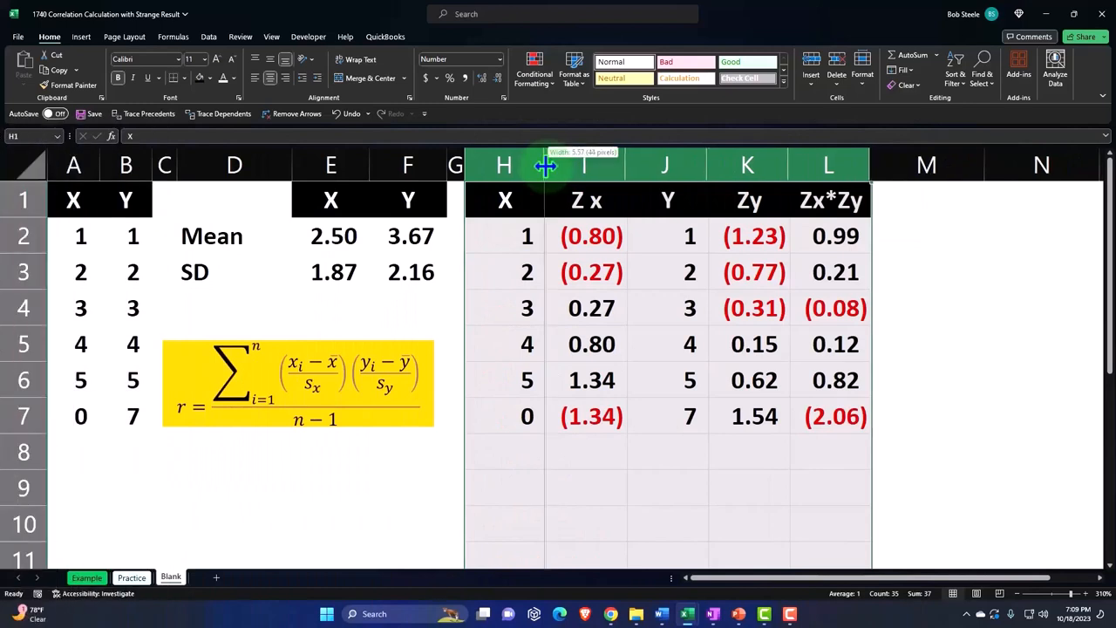
Step: Check the Zx formula, select the product values, and narrow column M into a spacer
{"action": "left_click", "coordinate": [563, 250]}
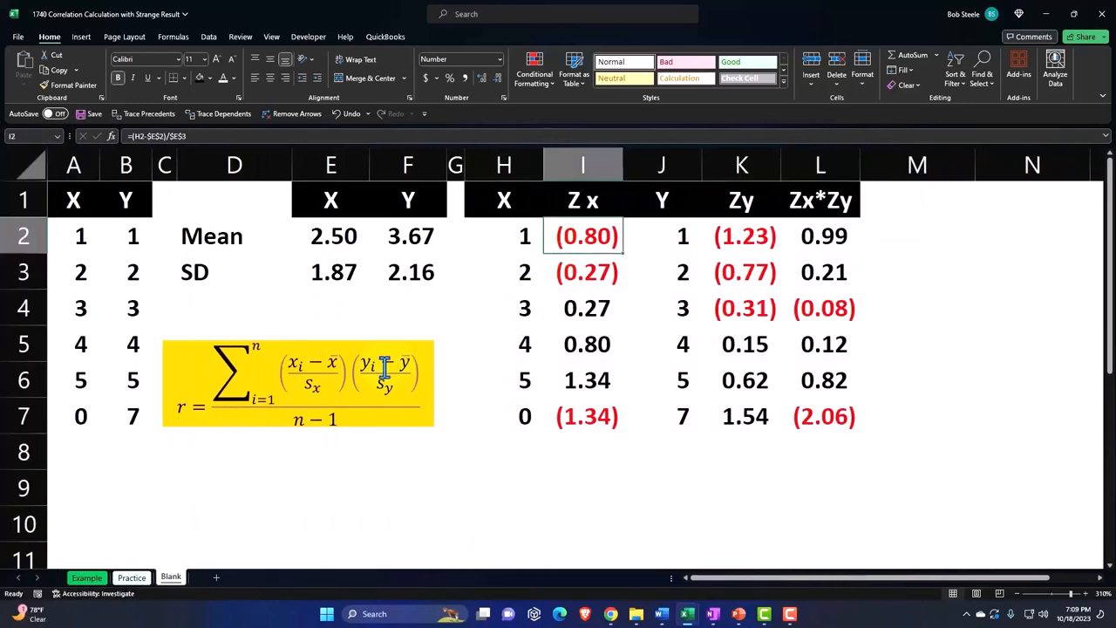
{"action": "left_click_drag", "start_coordinate": [815, 237], "coordinate": [812, 403]}
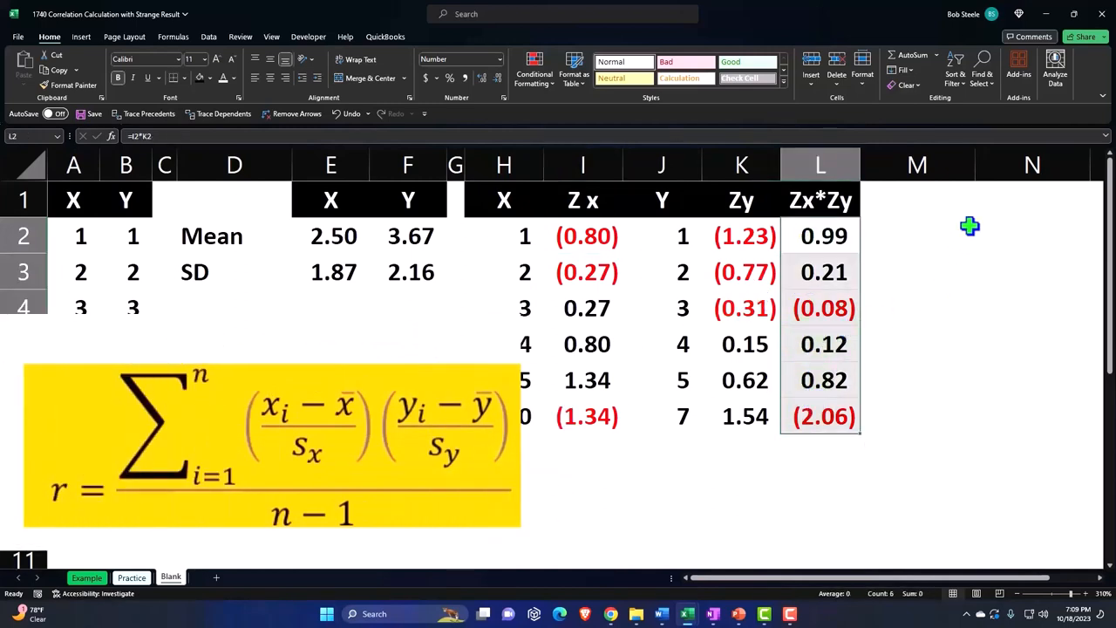
{"action": "left_click_drag", "start_coordinate": [977, 170], "coordinate": [882, 166]}
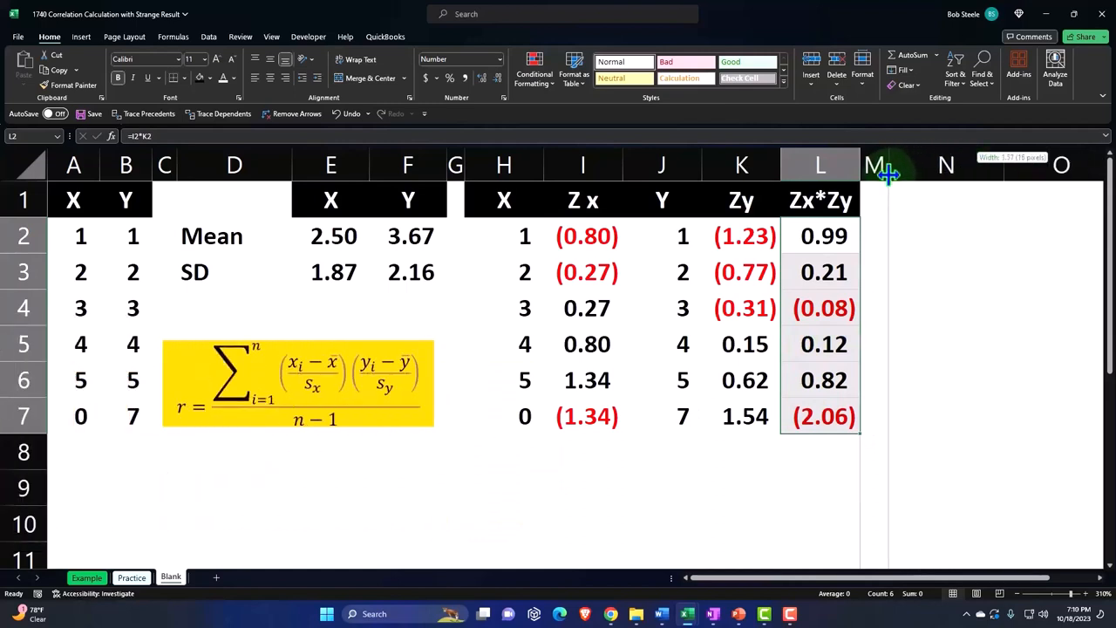
Step: Enter the R-Correlation heading in N1
{"action": "left_click", "coordinate": [928, 205]}
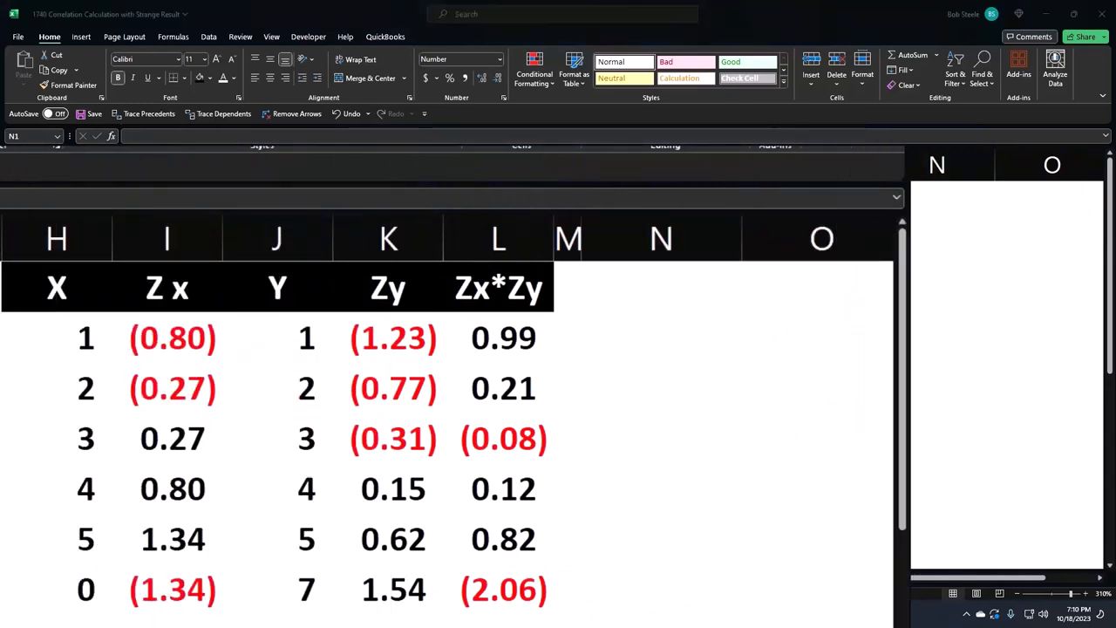
{"action": "left_click", "coordinate": [646, 278]}
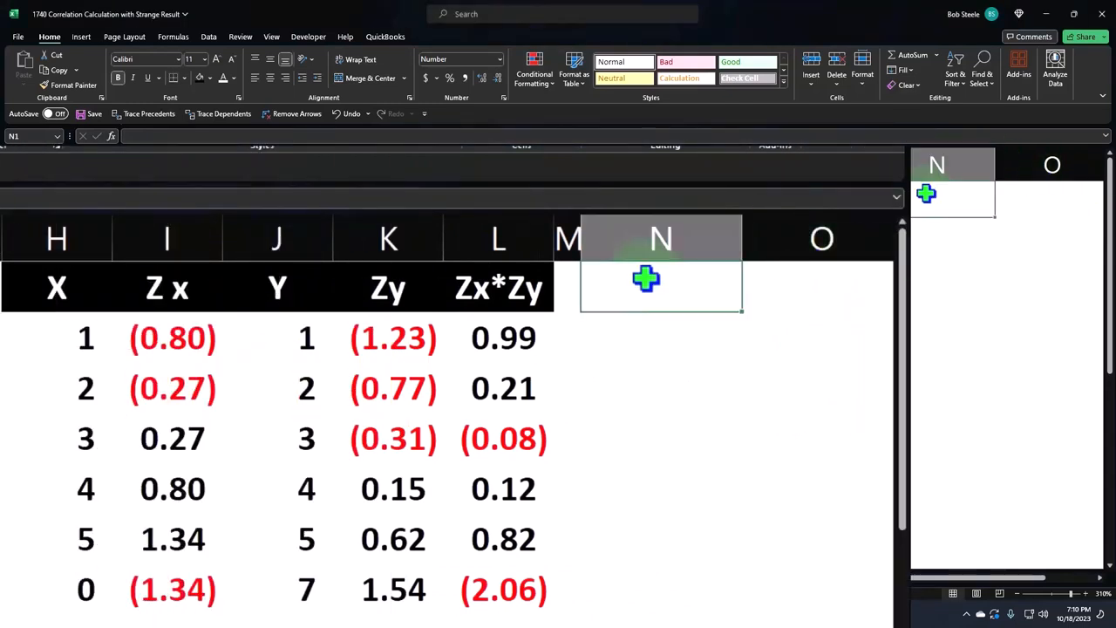
{"action": "type", "text": "R-C"}
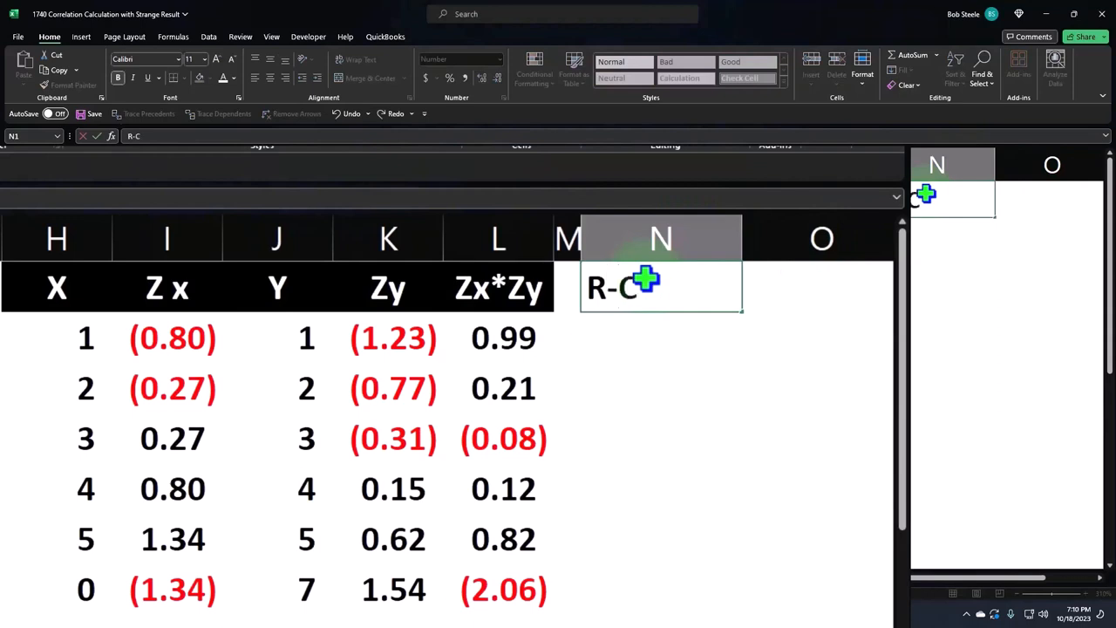
{"action": "type", "text": "orrelato"}
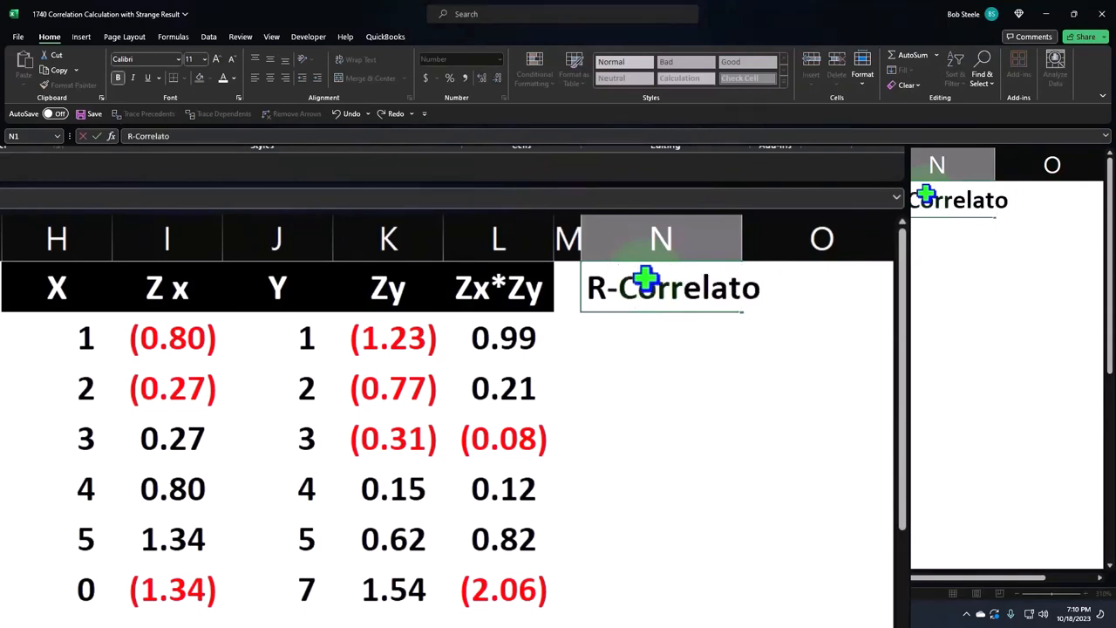
{"action": "key", "text": "BackSpace"}
{"action": "key", "text": "BackSpace"}
{"action": "type", "text": "ion"}
{"action": "key", "text": "Return"}
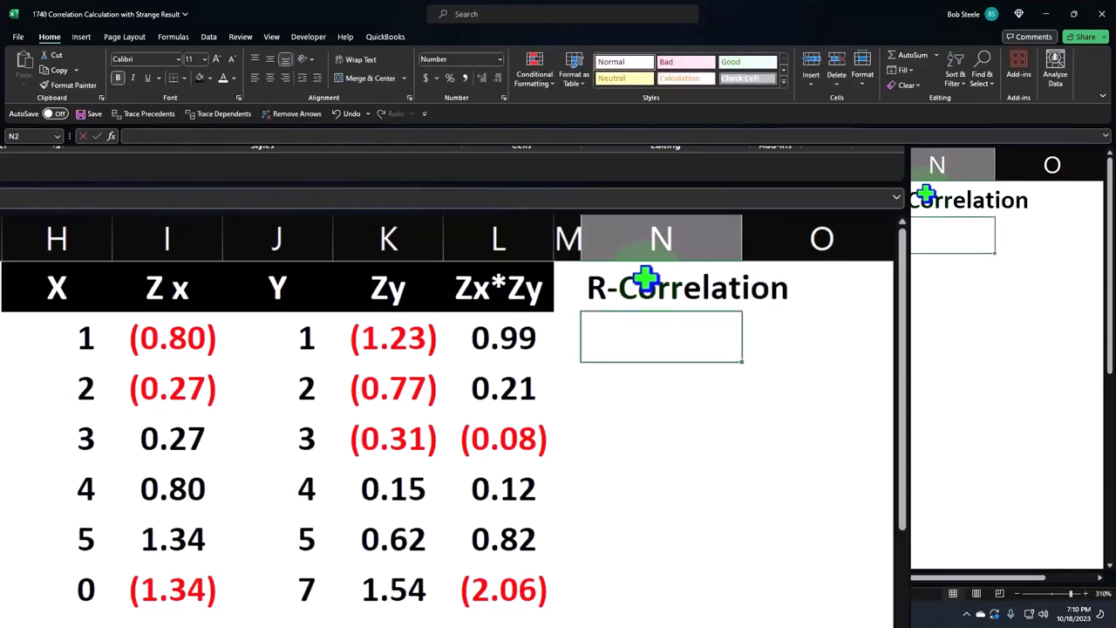
Step: Style N1:P1 as a black-filled band with white heading text
{"action": "left_click", "coordinate": [645, 279]}
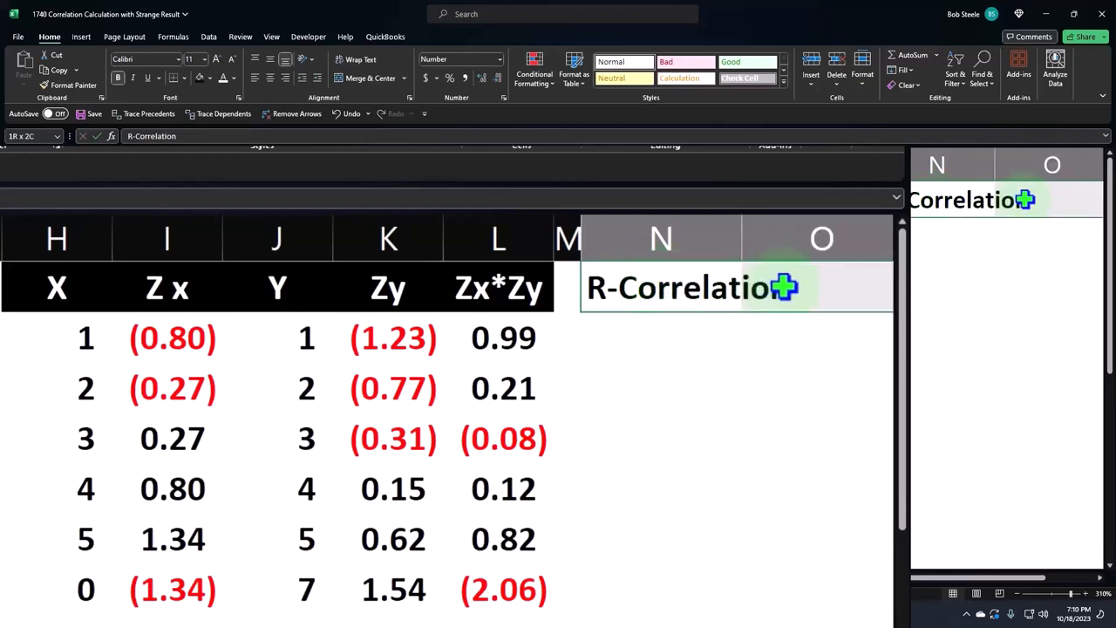
{"action": "mouse_move", "coordinate": [645, 279]}
{"action": "left_mouse_down"}
{"action": "mouse_move", "coordinate": [881, 281]}
{"action": "mouse_move", "coordinate": [1030, 202]}
{"action": "left_mouse_up"}
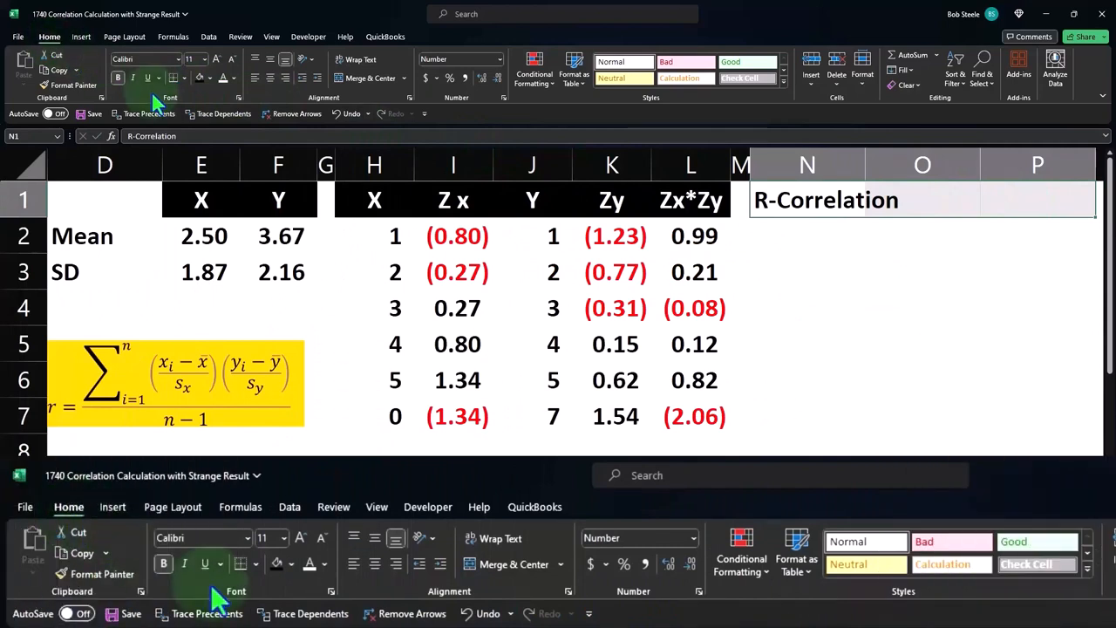
{"action": "left_click", "coordinate": [199, 77]}
{"action": "left_click", "coordinate": [223, 78]}
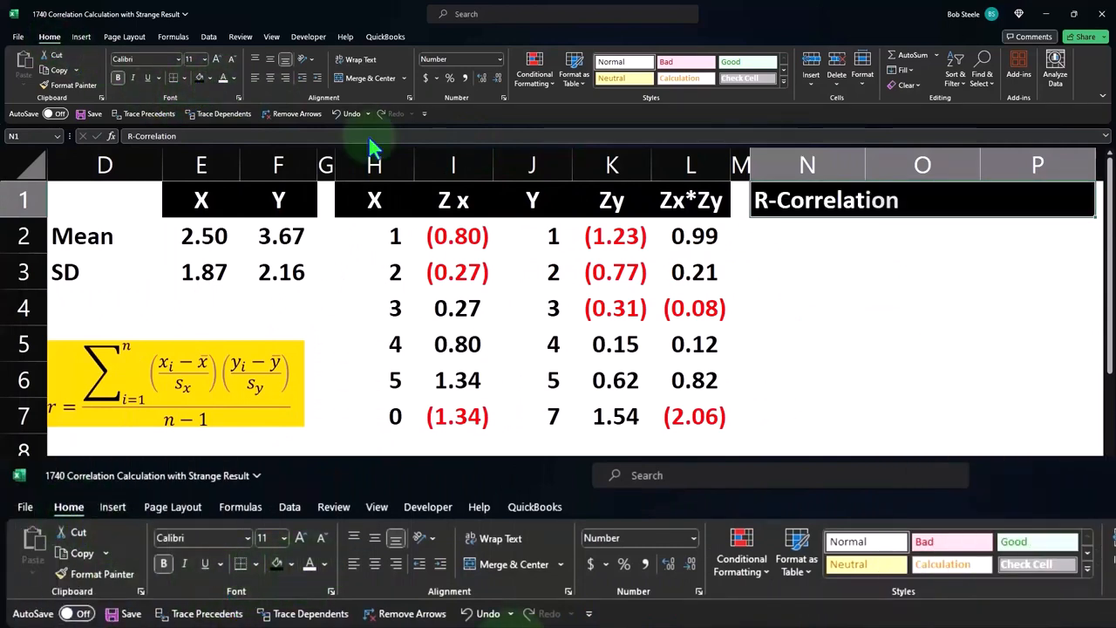
{"action": "left_click", "coordinate": [788, 236]}
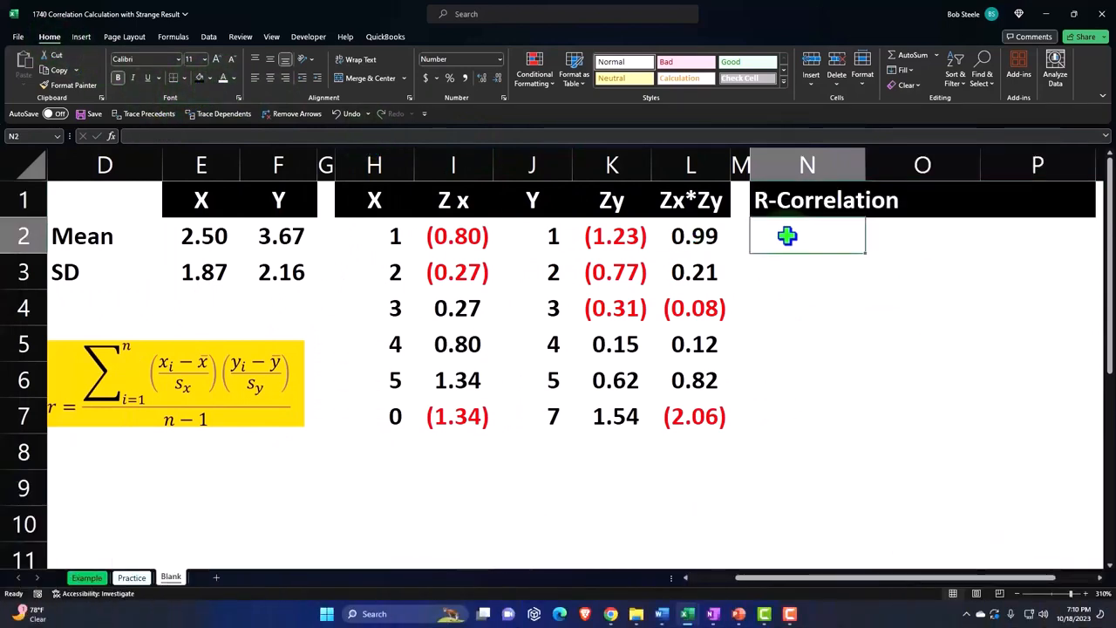
{"action": "type", "text": "Sum Zx"}
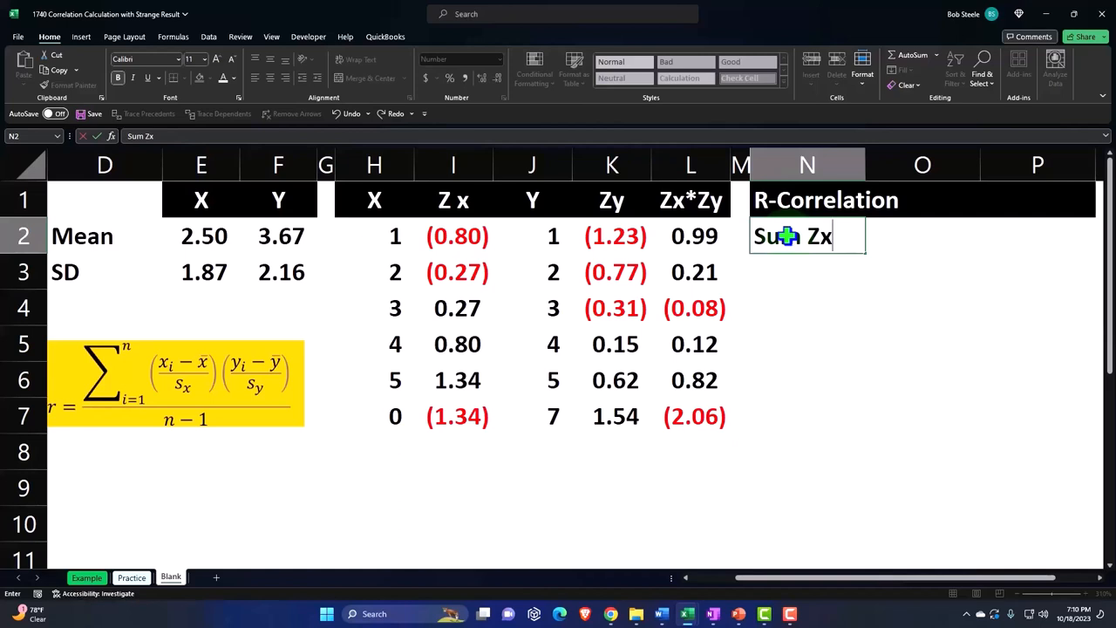
{"action": "type", "text": "*Z"}
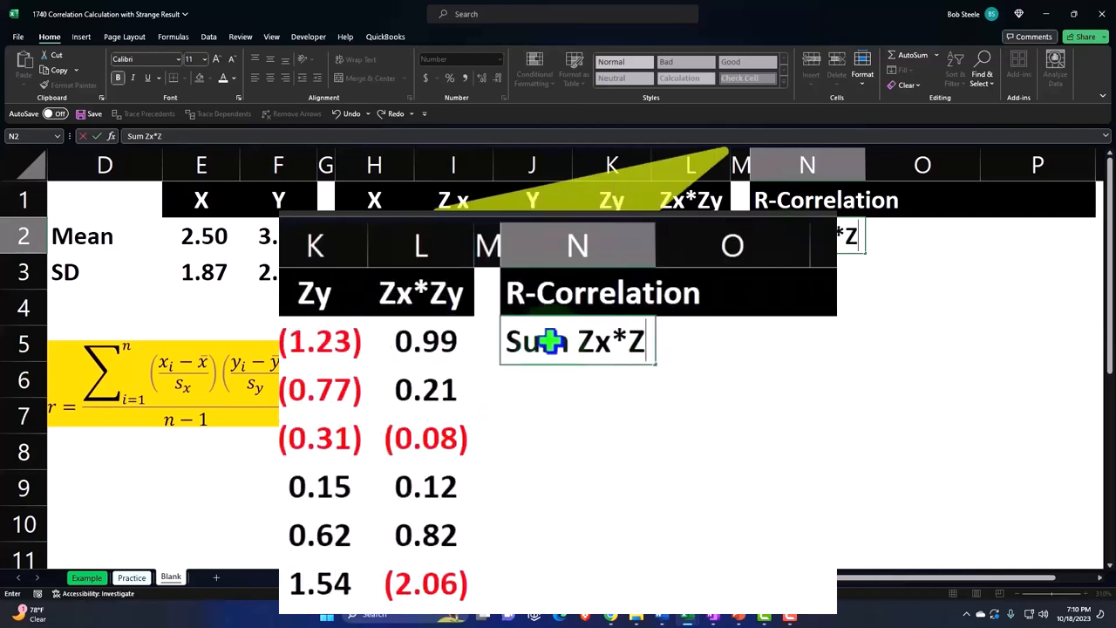
{"action": "type", "text": "y"}
Step: Label N2 'Sum Zx*Zy' and widen column N to fit it
{"action": "key", "text": "Return"}
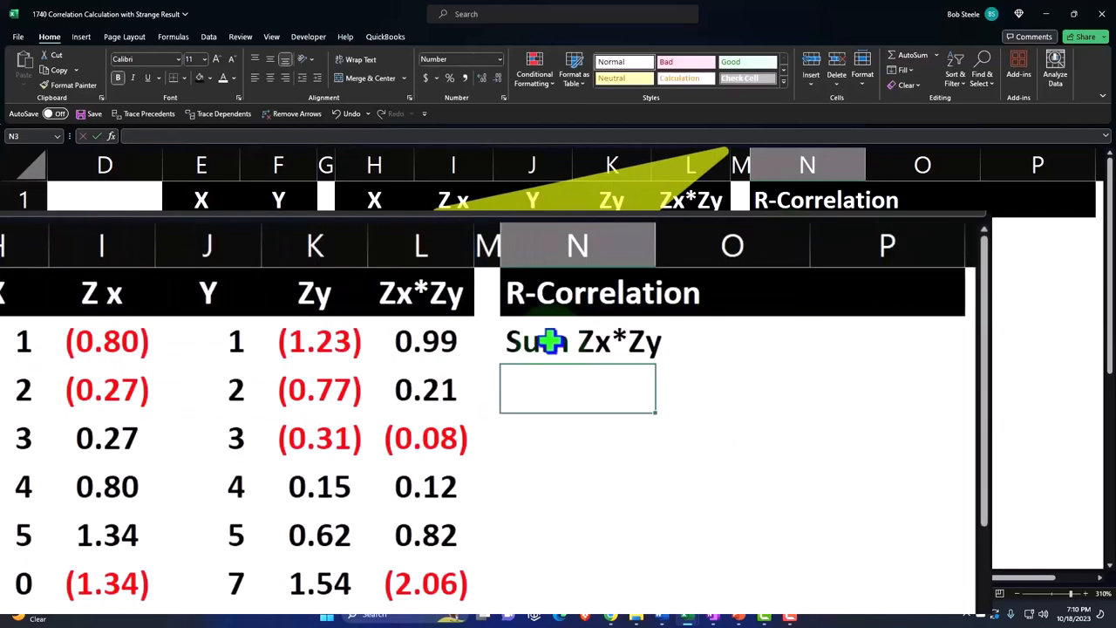
{"action": "left_click", "coordinate": [552, 342]}
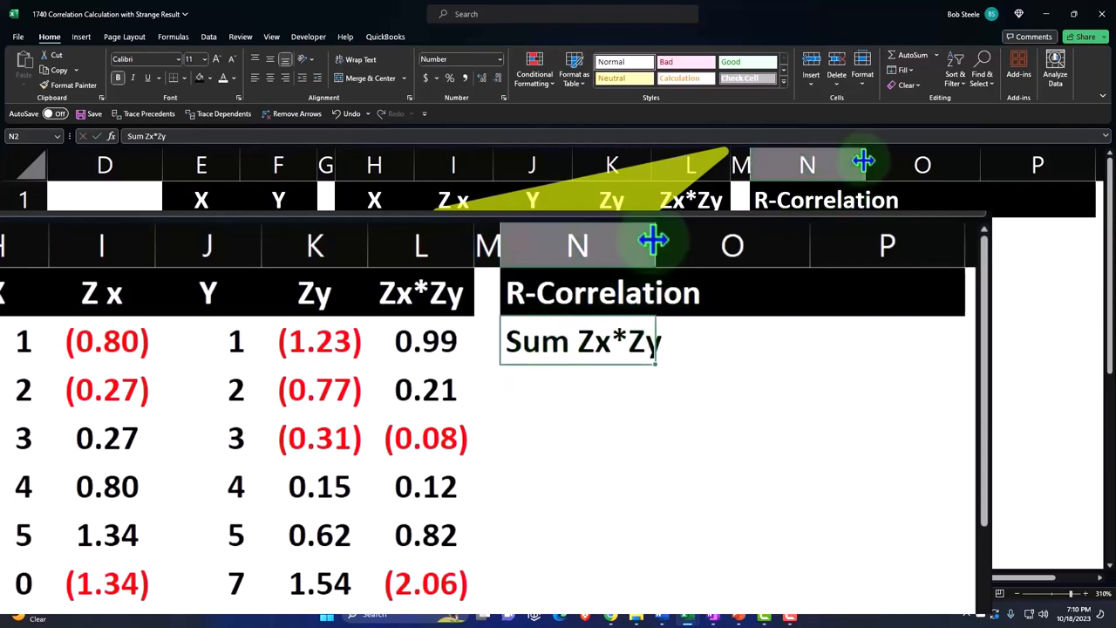
{"action": "left_click_drag", "start_coordinate": [655, 242], "coordinate": [677, 250]}
{"action": "left_click", "coordinate": [741, 341]}
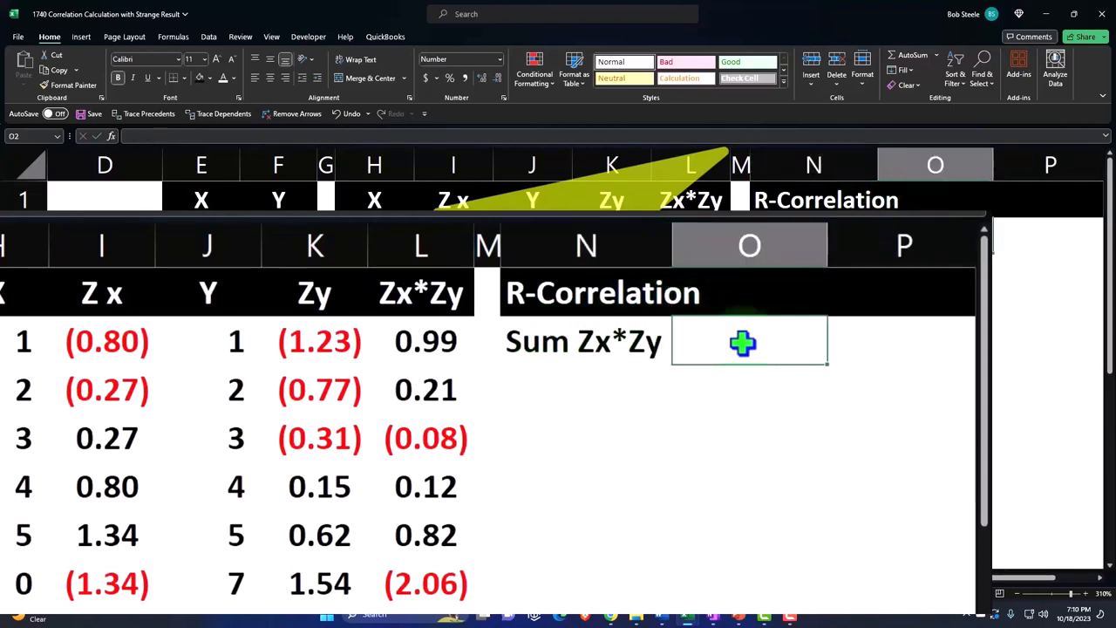
{"action": "key", "text": "Right"}
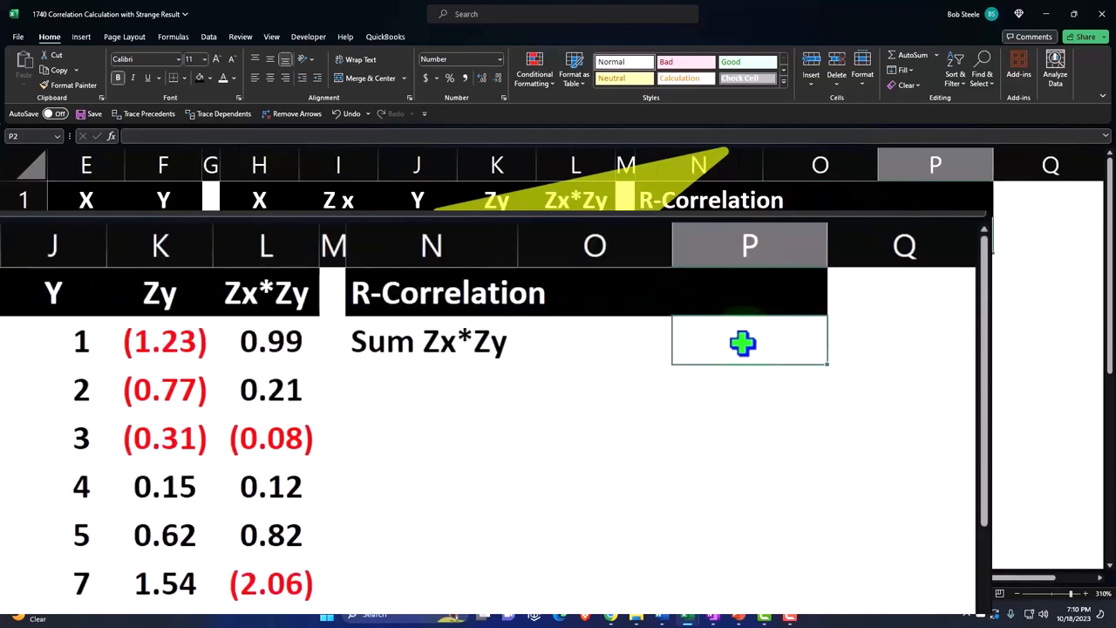
{"action": "type", "text": "="}
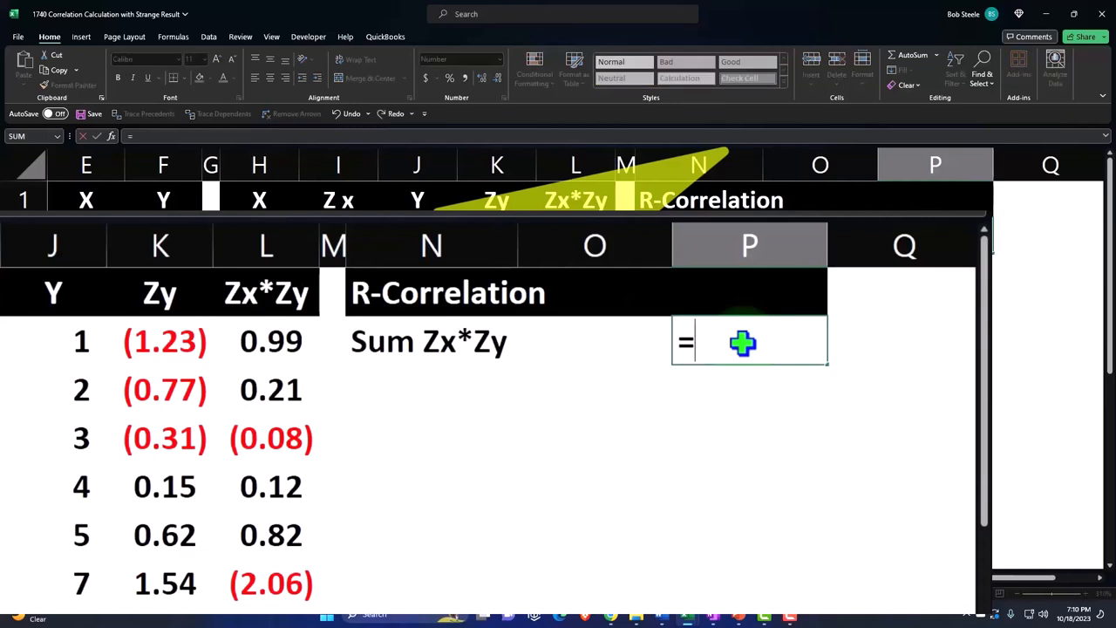
{"action": "type", "text": "sum("}
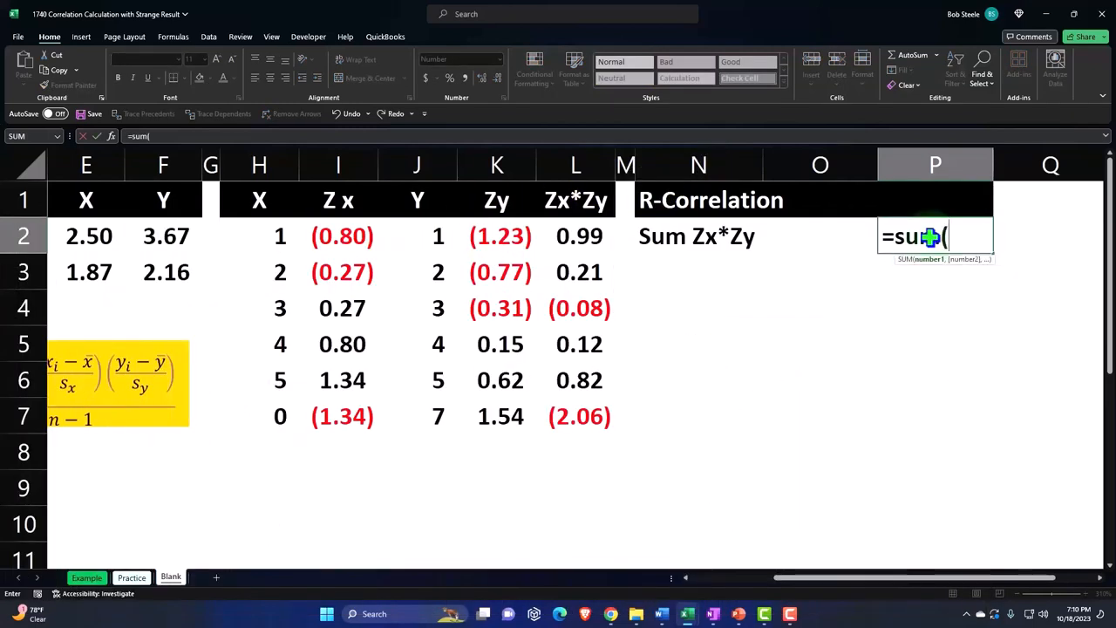
Step: Total the product column in P2 with =SUM(L2:L7) and verify its range
{"action": "key", "text": "Left"}
{"action": "key", "text": "Left"}
{"action": "key", "text": "Left"}
{"action": "key", "text": "Left"}
{"action": "key", "text": "shift+Down"}
{"action": "key", "text": "shift+Down"}
{"action": "key", "text": "shift+Down"}
{"action": "key", "text": "Return"}
{"action": "key", "text": "Up"}
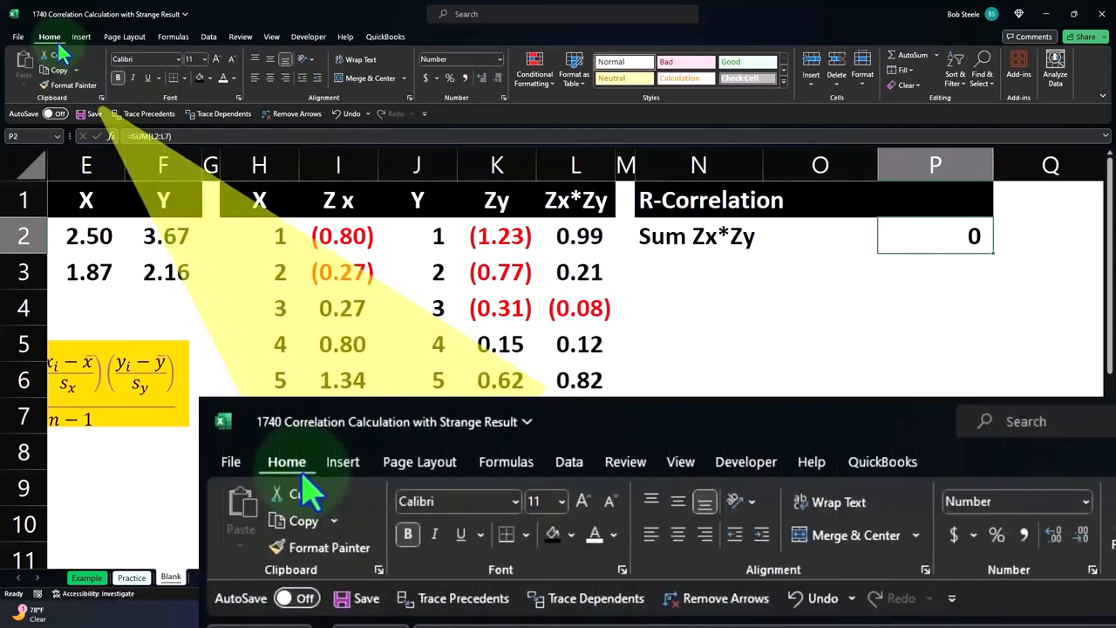
{"action": "double_click", "coordinate": [941, 236]}
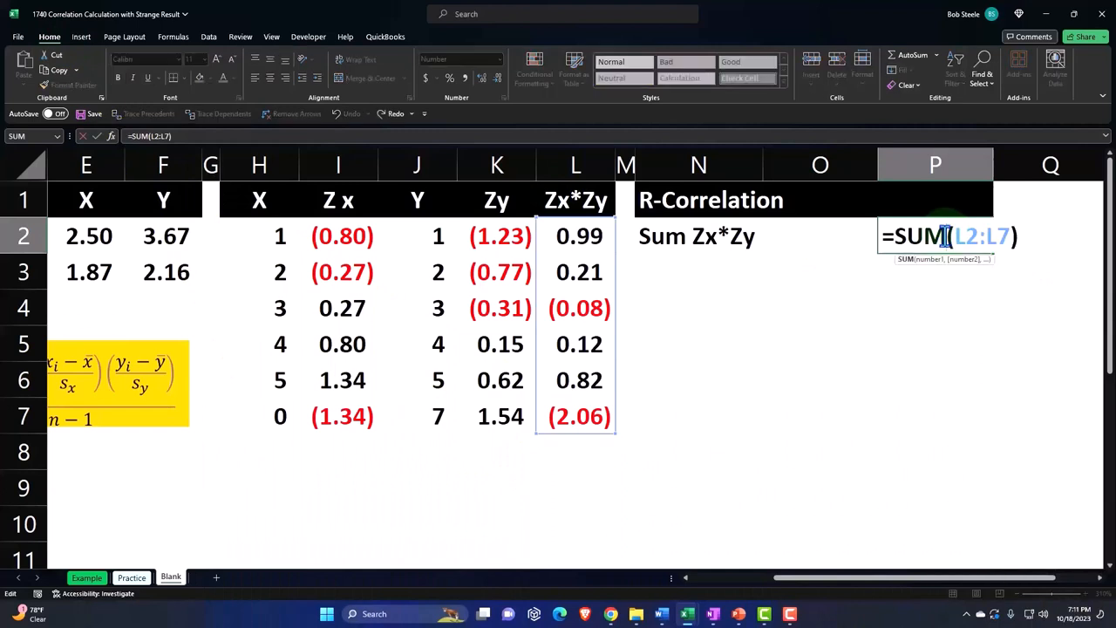
{"action": "key", "text": "Return"}
{"action": "left_click", "coordinate": [942, 236]}
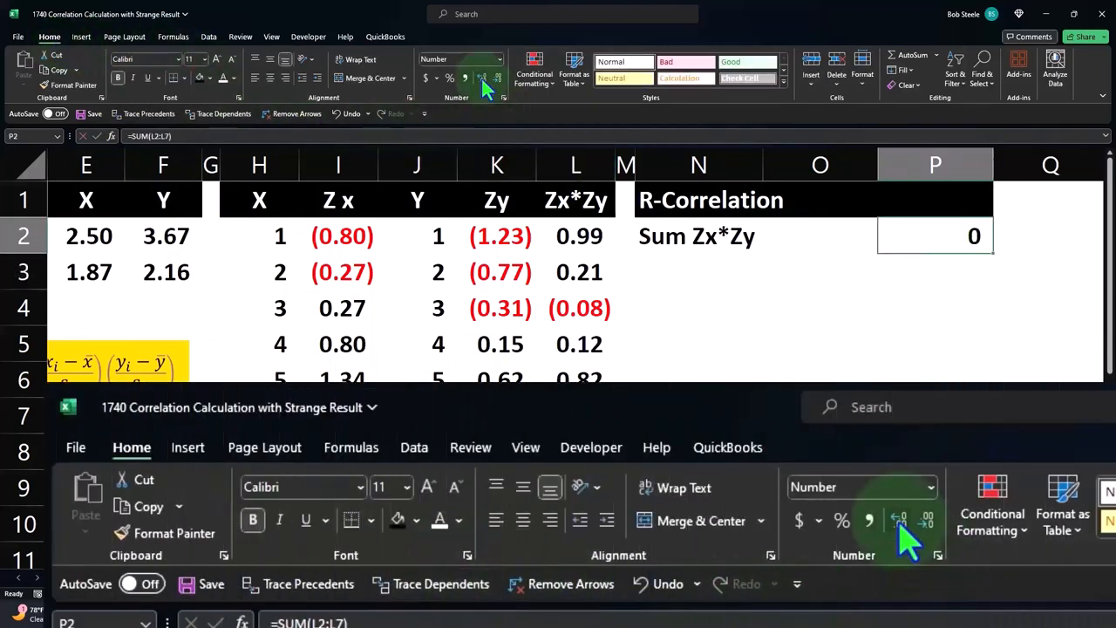
Step: Settle the sum display at two decimals (0.00) and label N3 'n-1'
{"action": "left_click", "coordinate": [481, 76]}
{"action": "left_click", "coordinate": [482, 76]}
{"action": "left_click", "coordinate": [481, 77]}
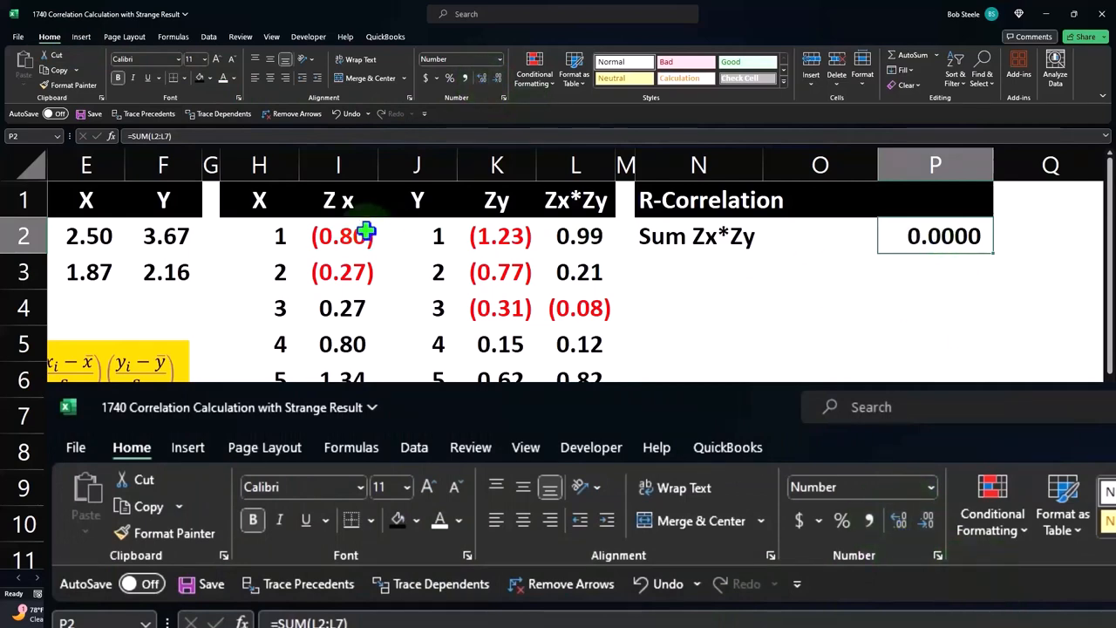
{"action": "left_click", "coordinate": [481, 78]}
{"action": "left_click", "coordinate": [497, 77]}
{"action": "left_click", "coordinate": [497, 77]}
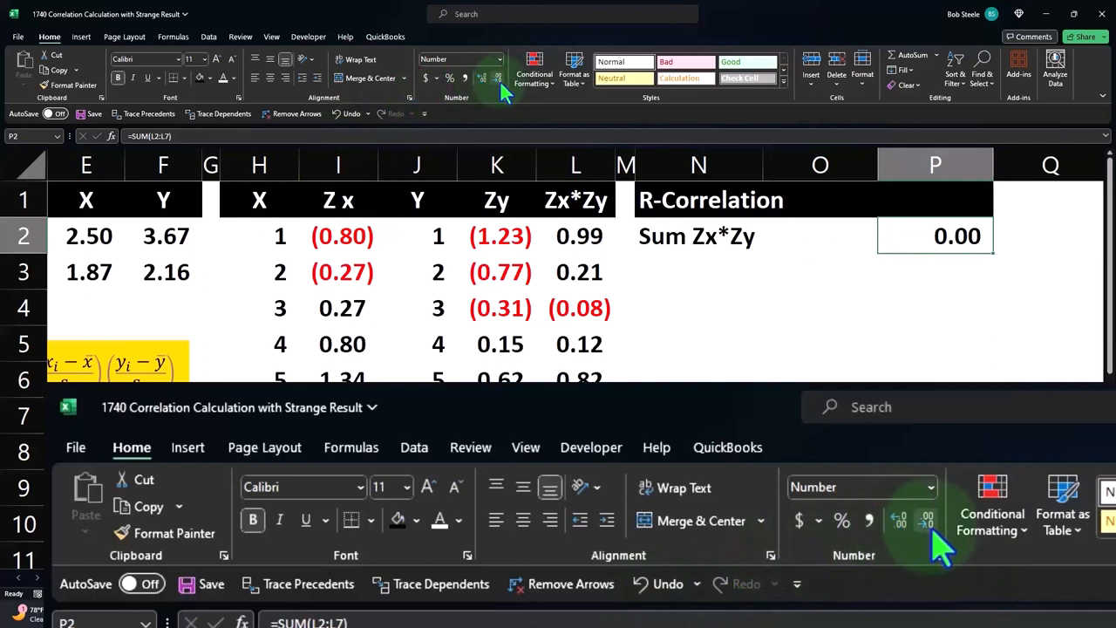
{"action": "left_click", "coordinate": [685, 274]}
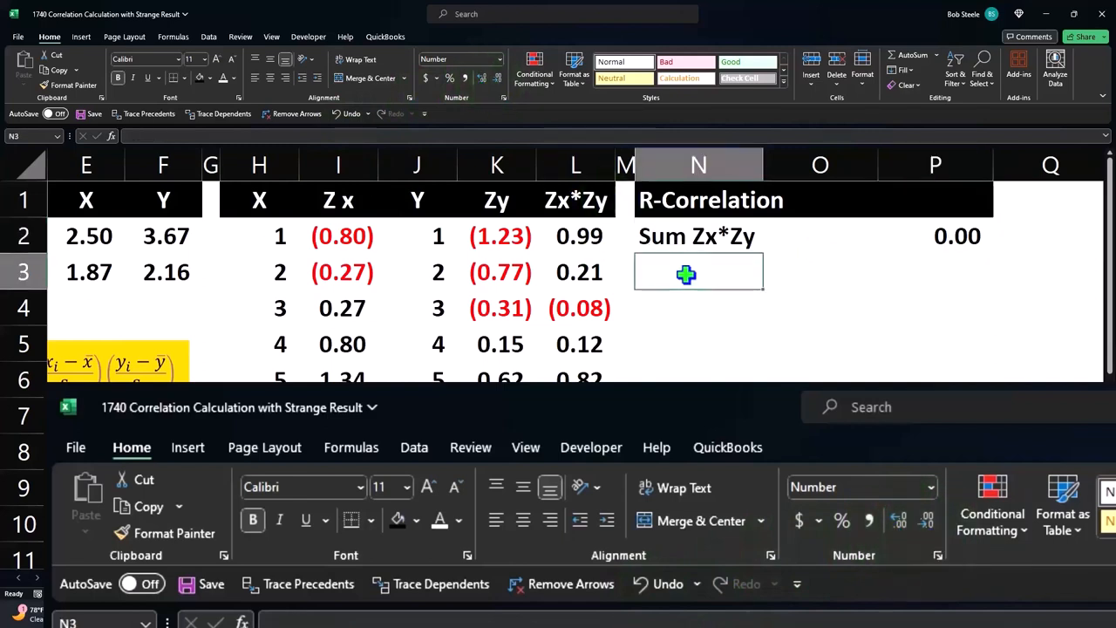
{"action": "type", "text": "n-1:"}
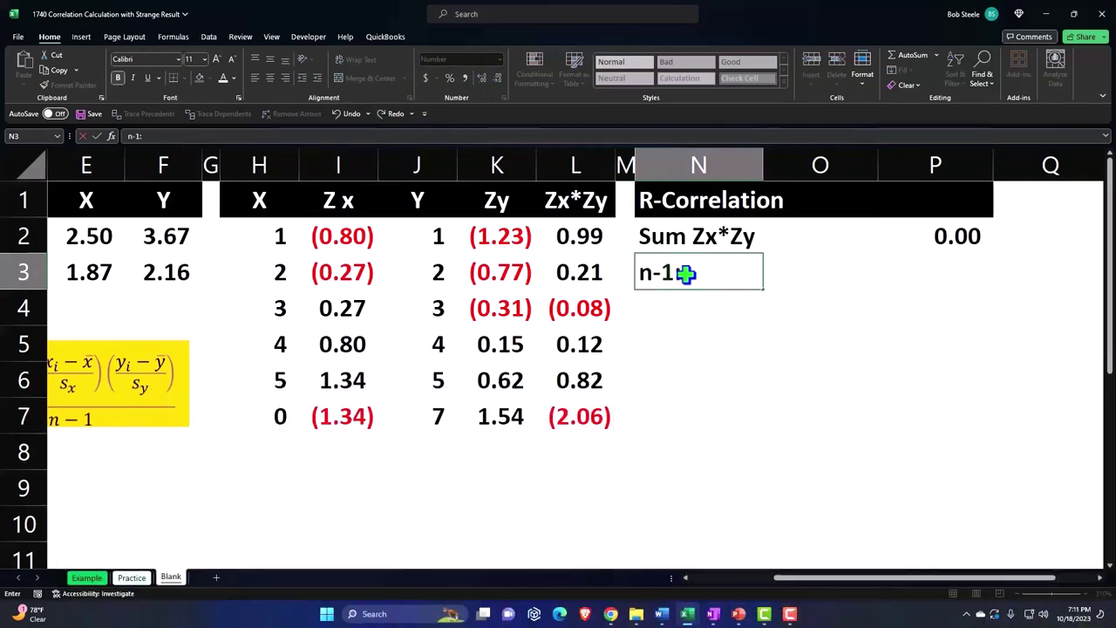
{"action": "key", "text": "Return"}
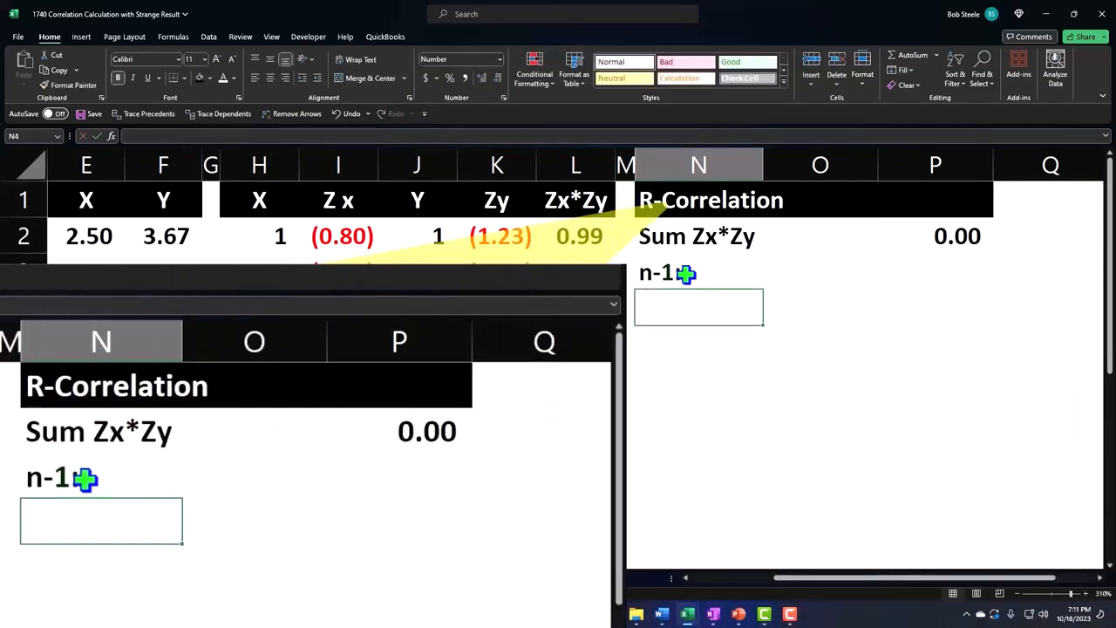